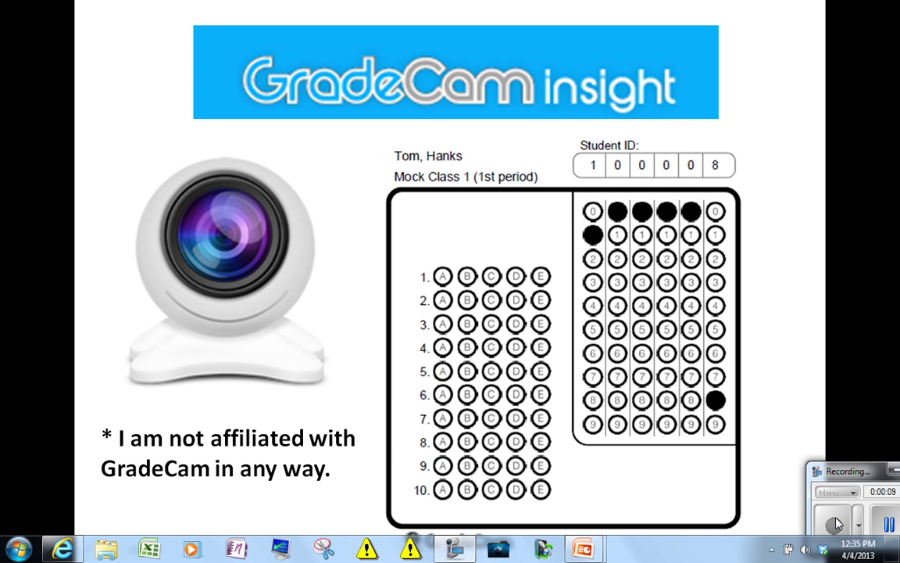
# Switch to GradeCam Insight in Internet Explorer, open the class setup list and view the blank form for creating a class
pyautogui.click(750, 437)
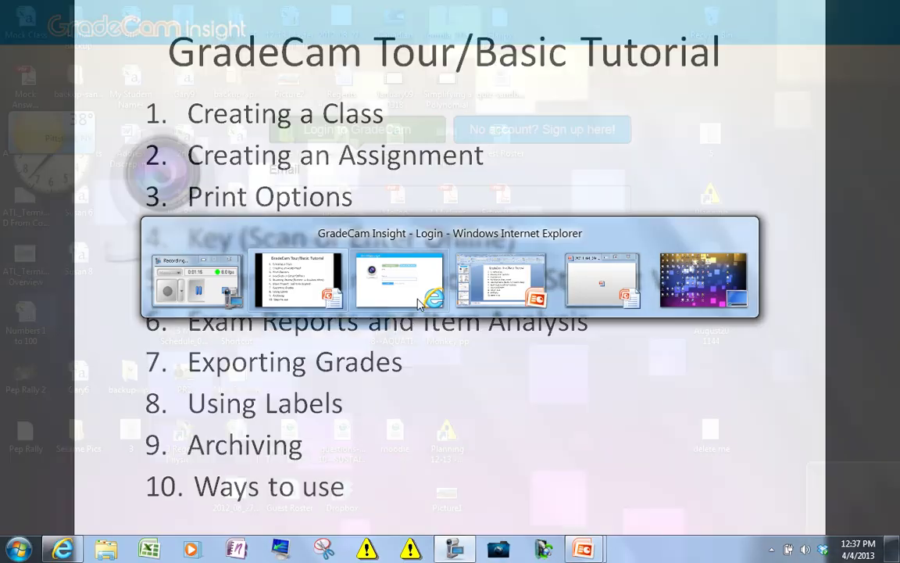
pyautogui.click(418, 303)
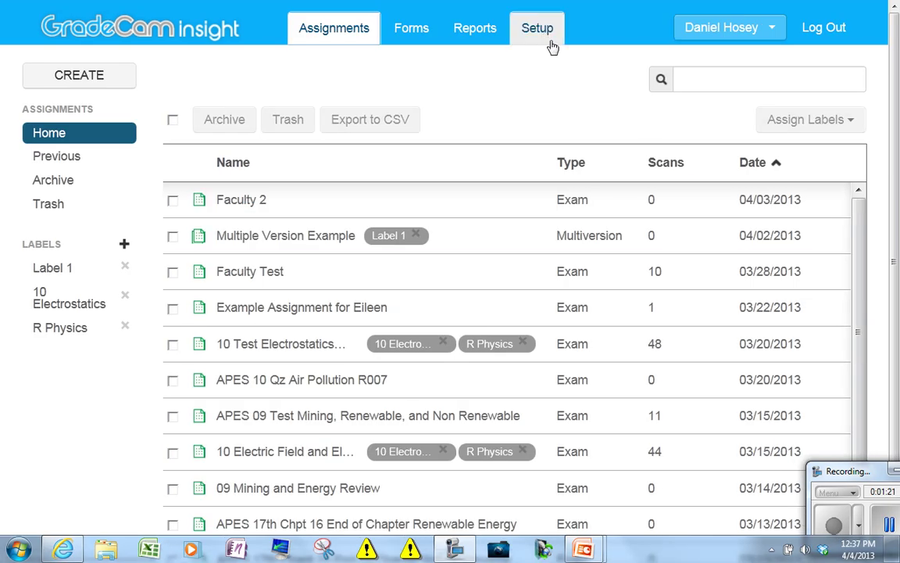
pyautogui.click(544, 37)
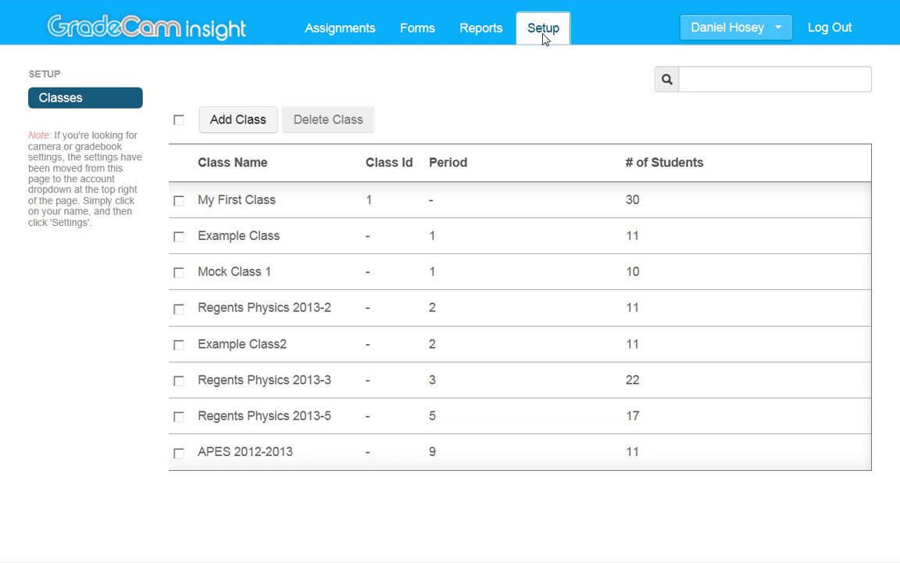
pyautogui.click(224, 126)
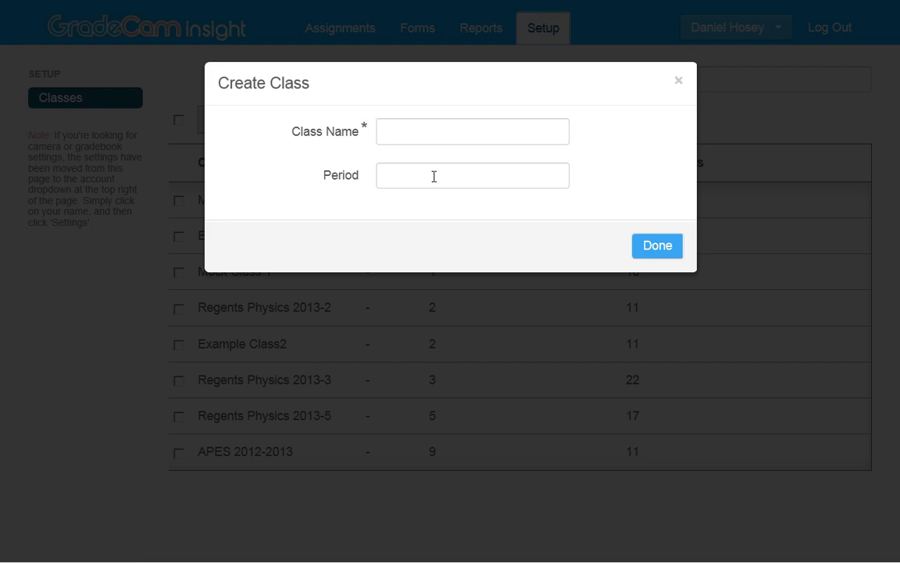
pyautogui.click(679, 81)
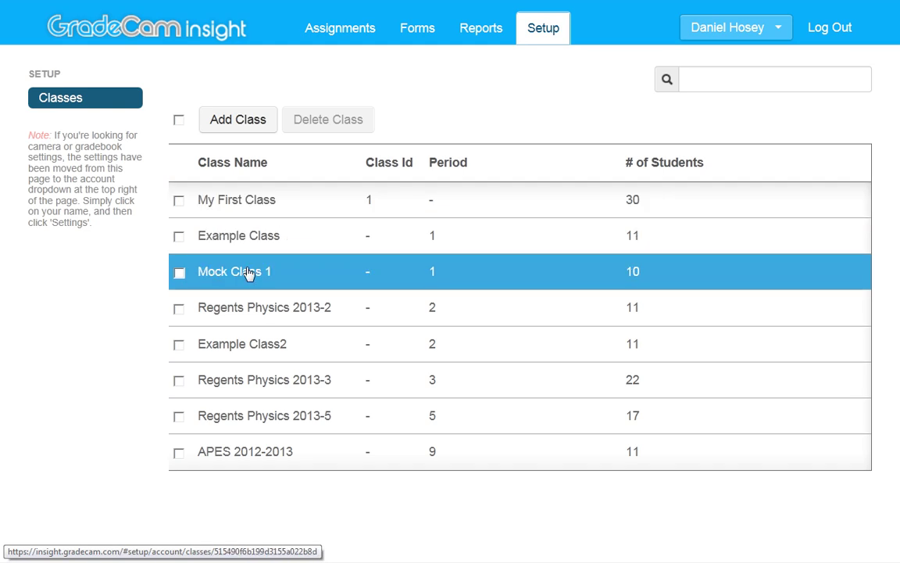
# Open the Mock Class 1 roster and view one student's details without changing them
pyautogui.click(245, 272)
pyautogui.click(245, 272)
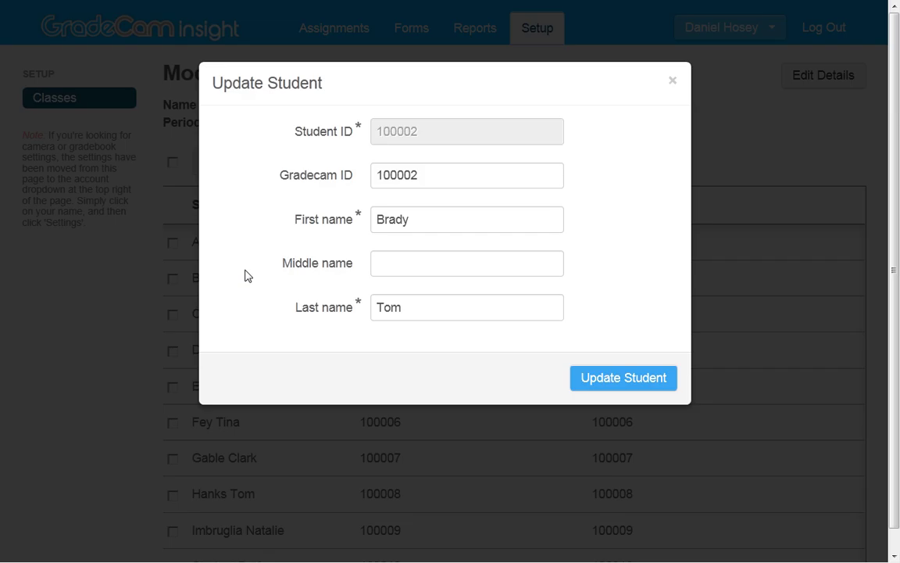
pyautogui.click(674, 81)
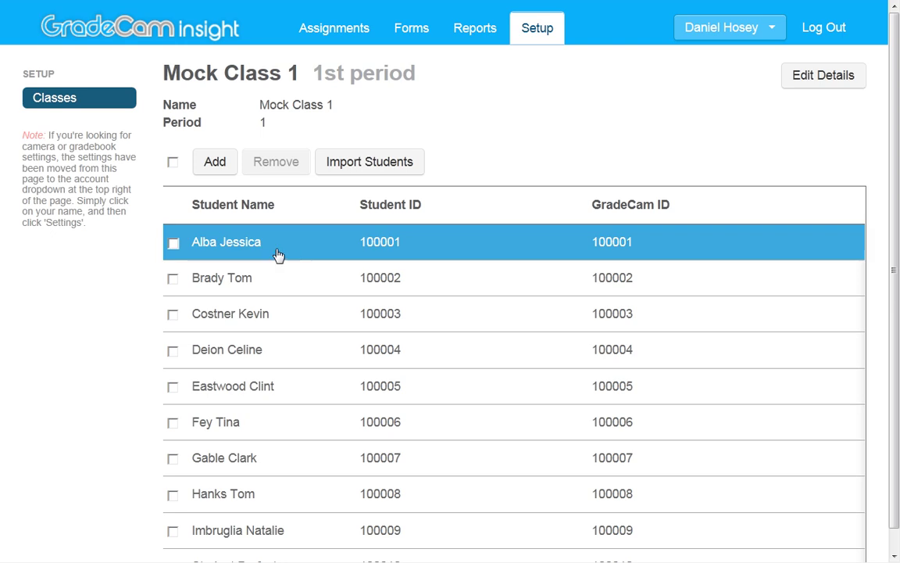
# Create an Exam assignment named Mock Exam 1 with 10 questions, dated 04/04/2013
pyautogui.click(328, 36)
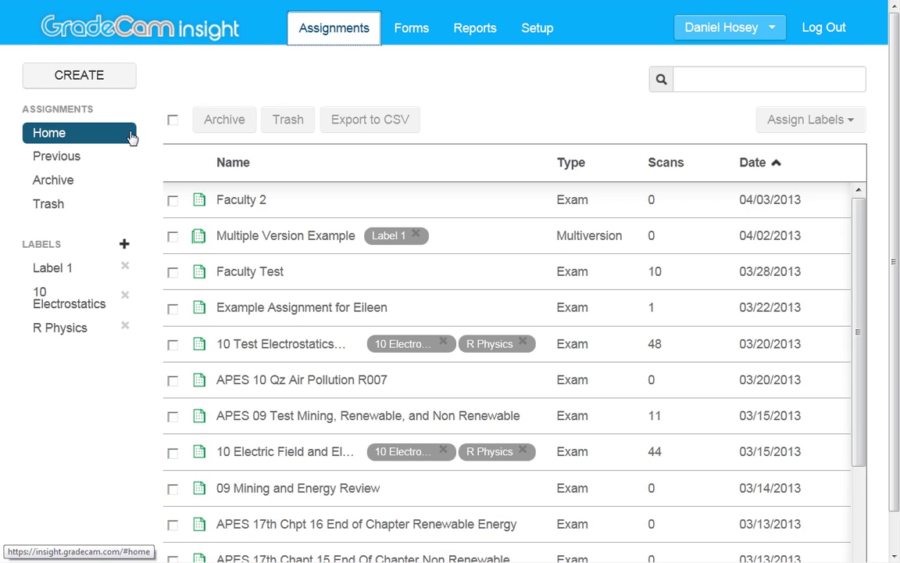
pyautogui.click(87, 84)
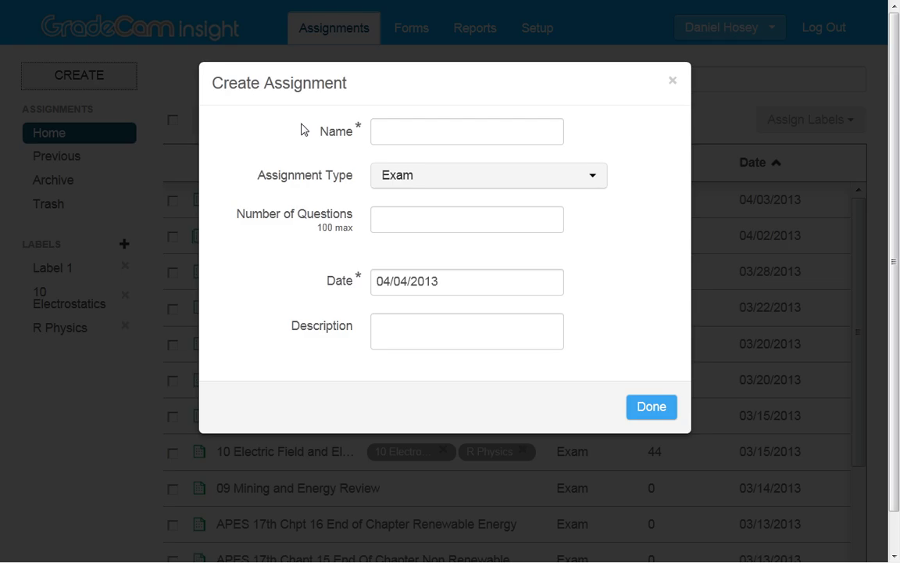
pyautogui.click(431, 132)
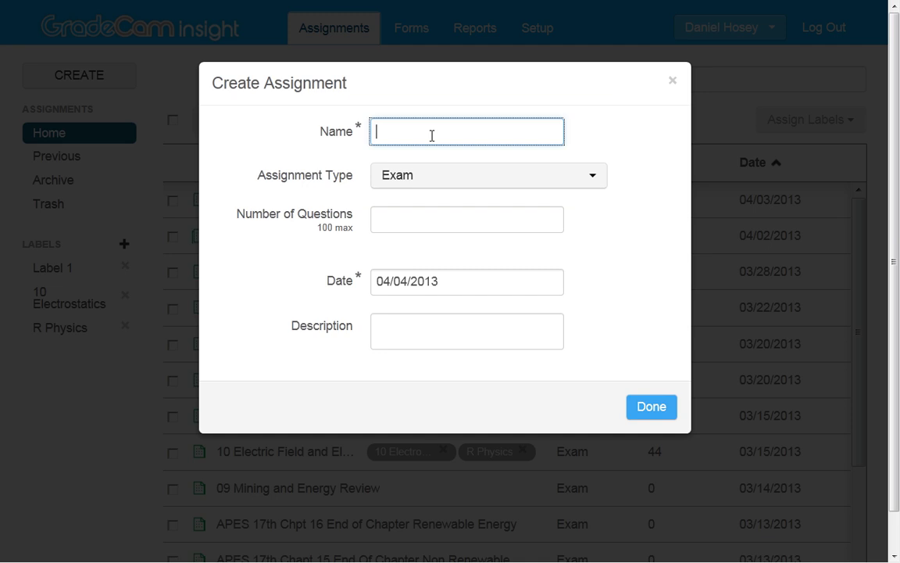
pyautogui.write('Mock Exam 1')
pyautogui.click(430, 217)
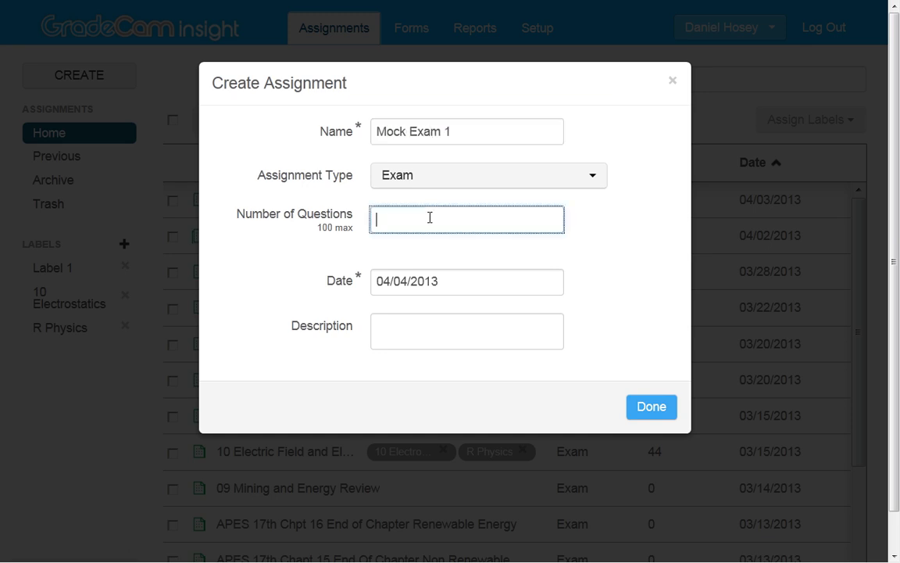
pyautogui.write('10')
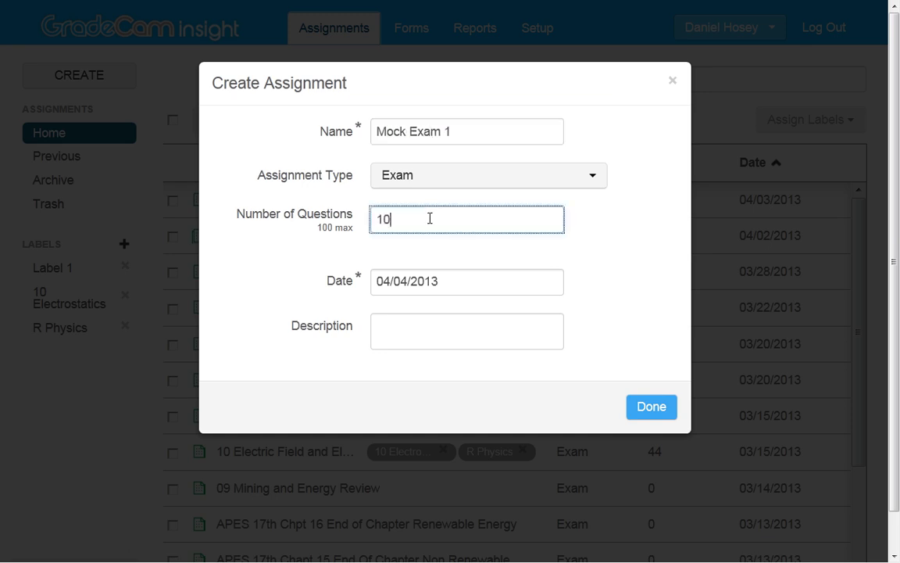
pyautogui.click(643, 407)
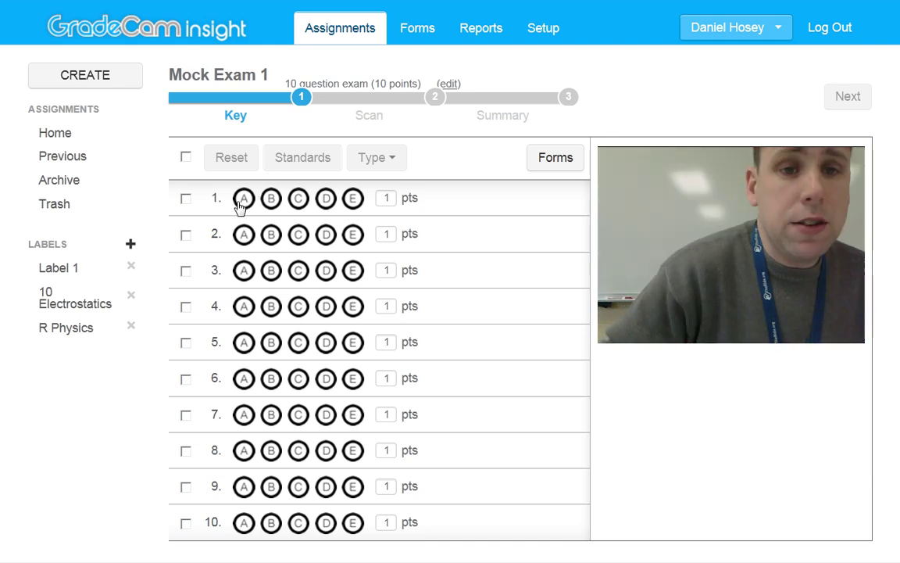
# Mark A, B and C as the correct answers to questions 1, 2 and 3 in the Mock Exam 1 key
pyautogui.click(243, 200)
pyautogui.click(271, 236)
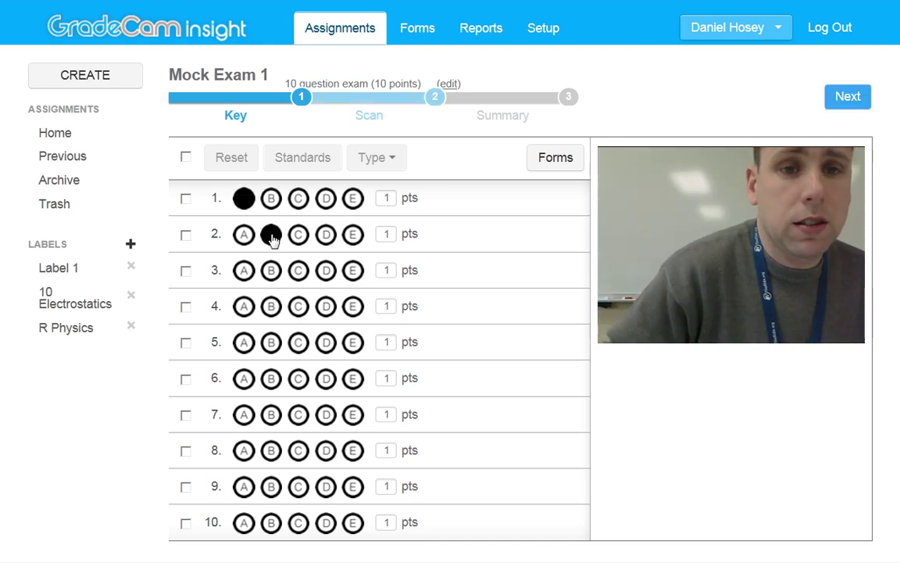
pyautogui.click(297, 271)
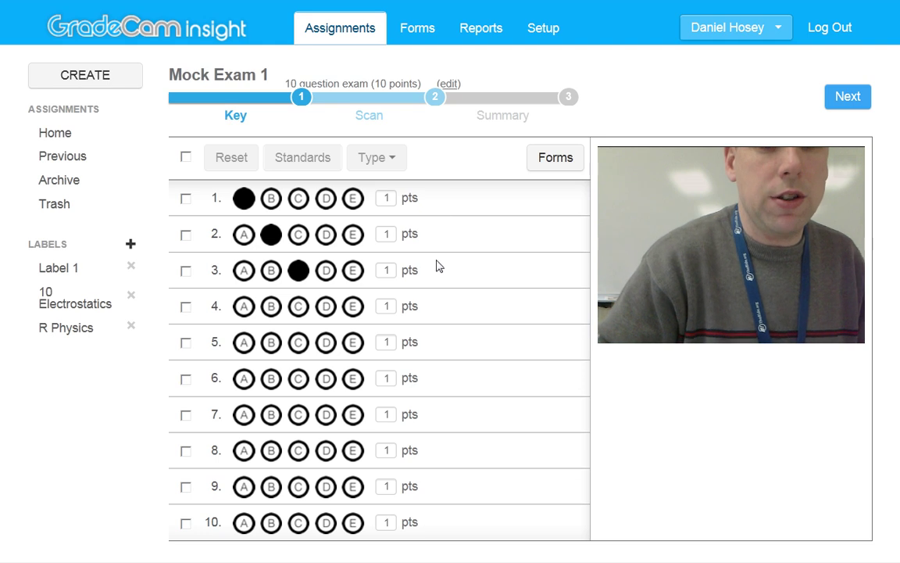
# Preview Mock Exam 1's printable answer forms for Mock Class 1 (1st period) and as a Blank Form, without printing
pyautogui.click(550, 169)
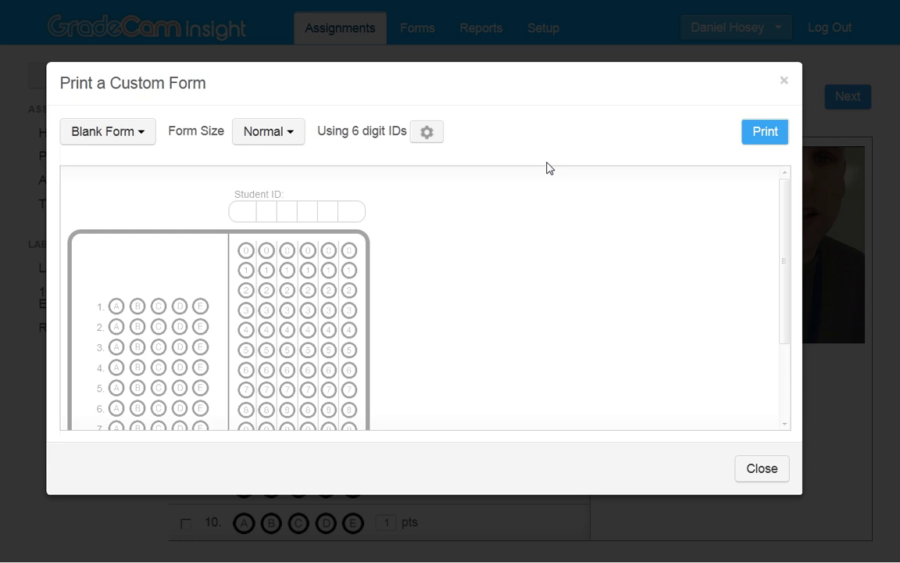
pyautogui.click(141, 139)
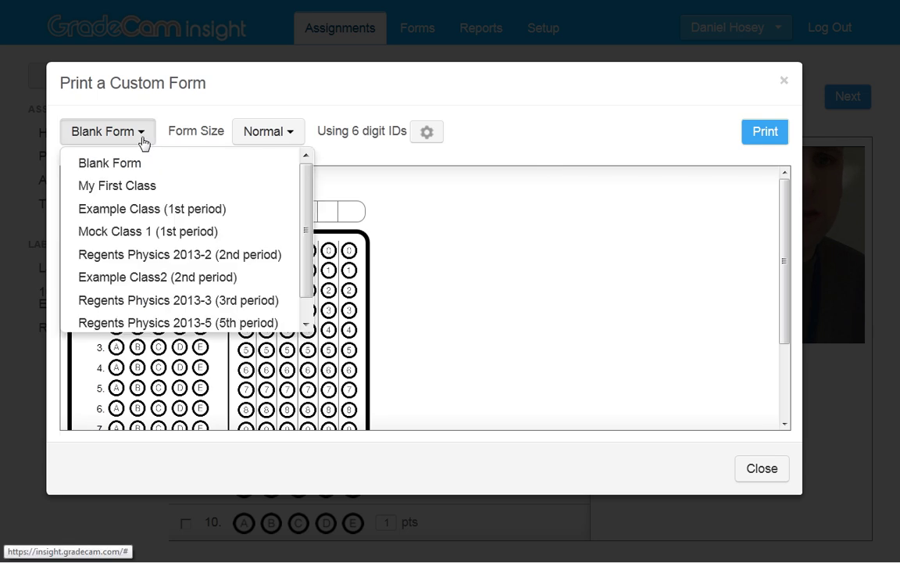
pyautogui.click(132, 231)
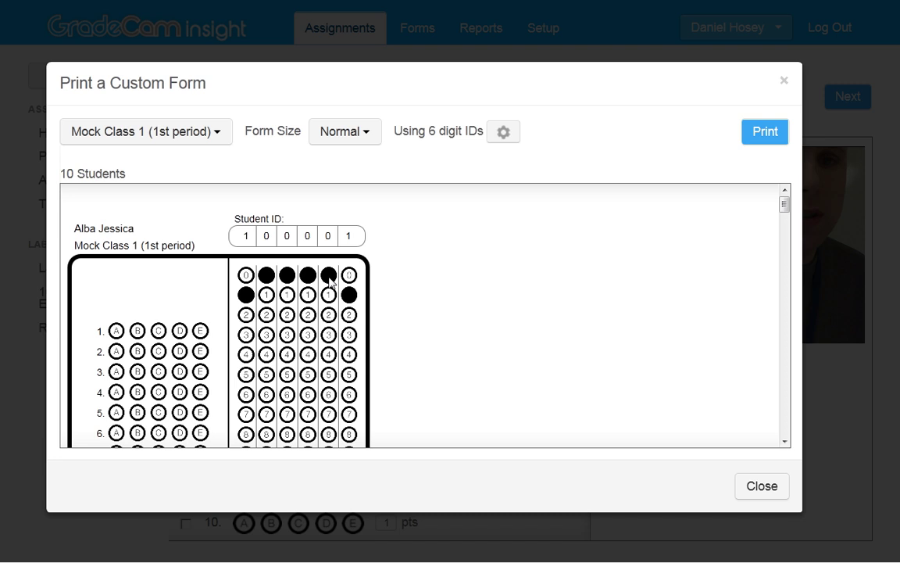
pyautogui.click(215, 139)
pyautogui.click(183, 164)
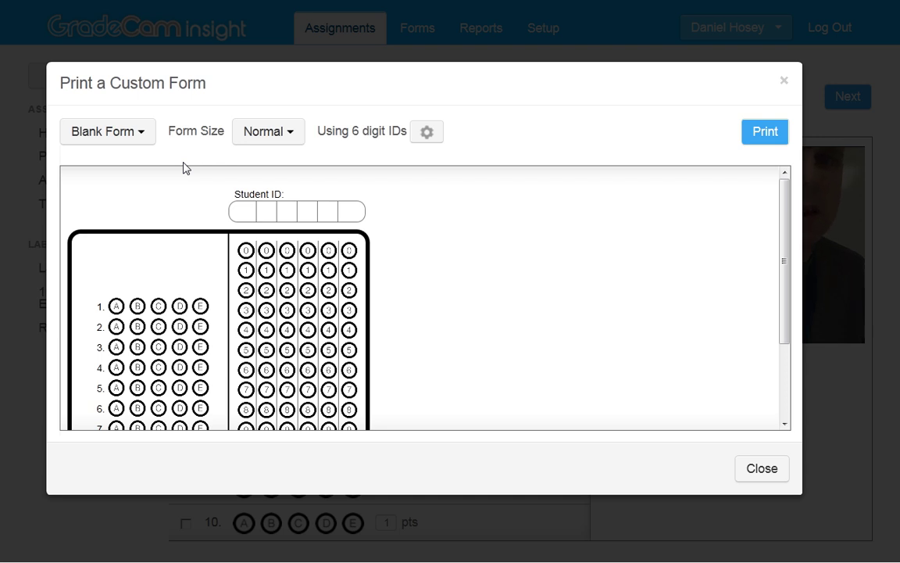
pyautogui.click(784, 81)
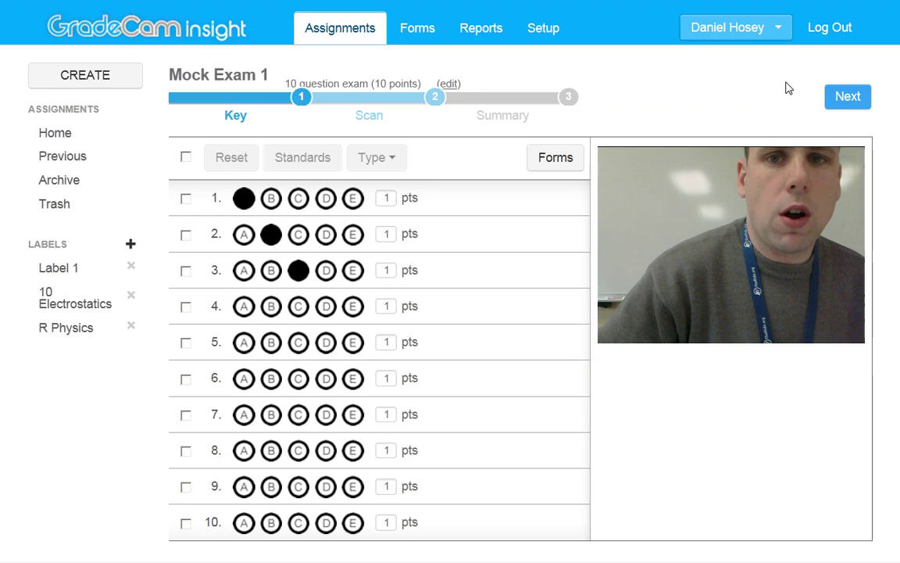
# Open the general exam forms page and show its advanced options
pyautogui.click(429, 41)
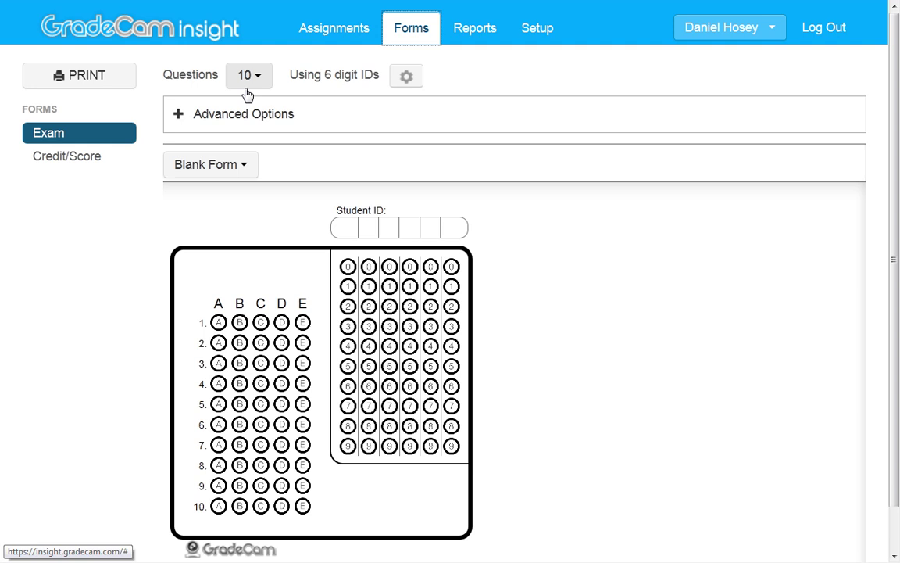
pyautogui.click(179, 114)
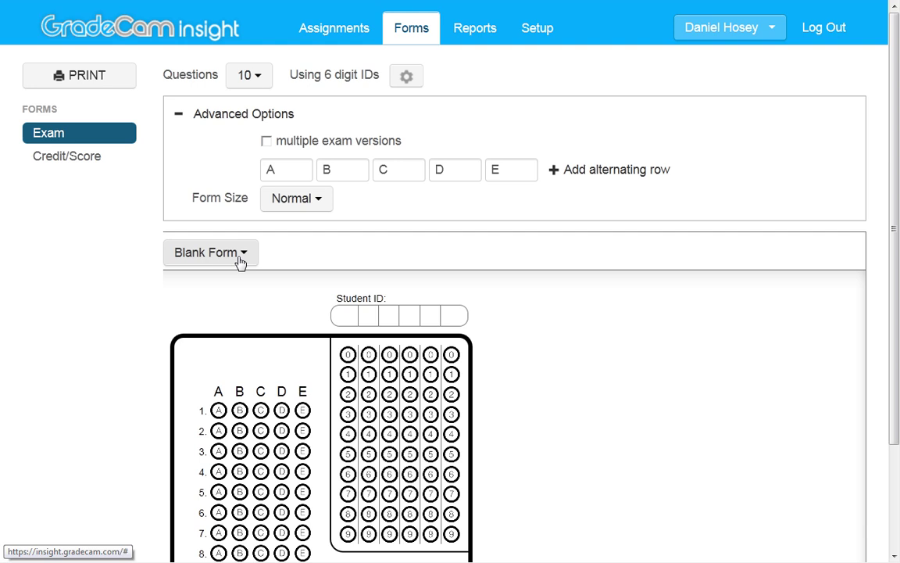
# Reopen Mock Exam 1's answer key and overwrite it with the key scanned by the camera
pyautogui.click(343, 35)
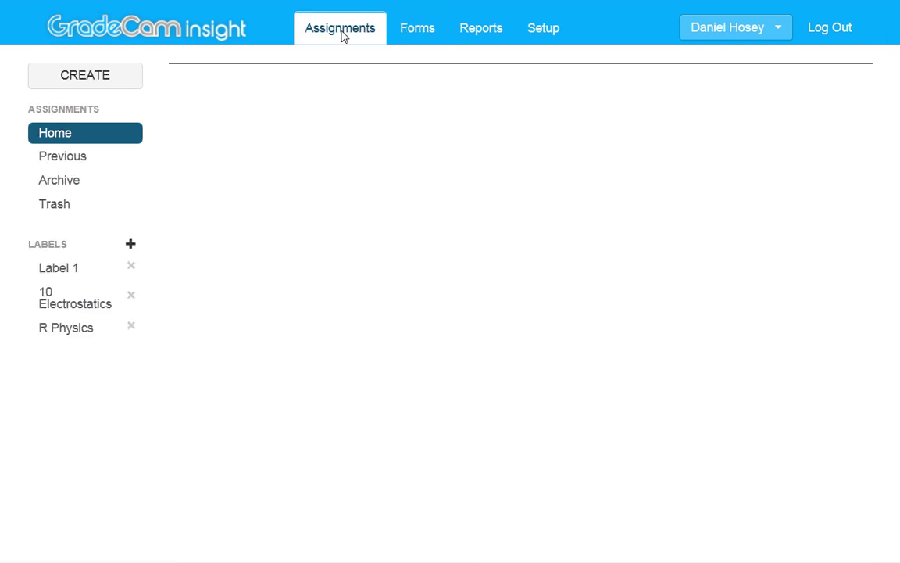
pyautogui.click(221, 207)
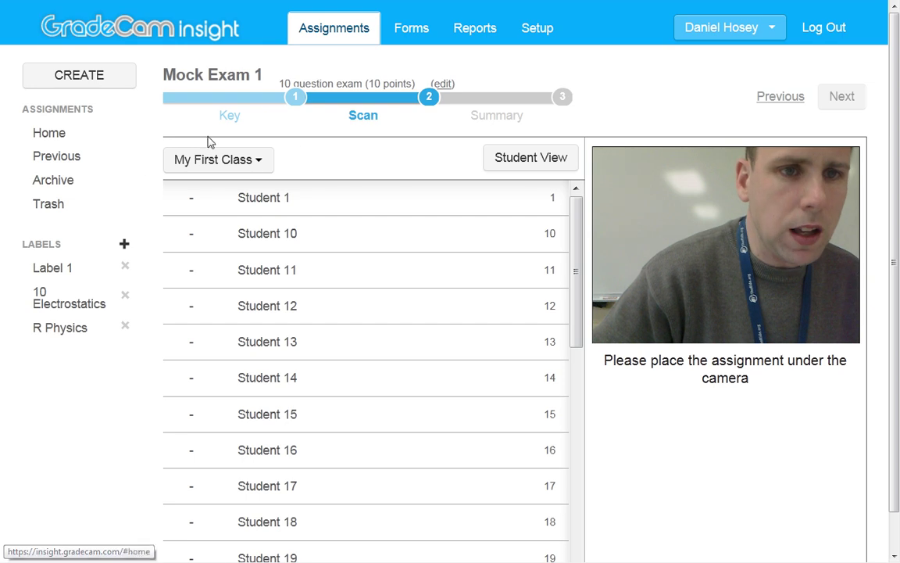
pyautogui.click(224, 117)
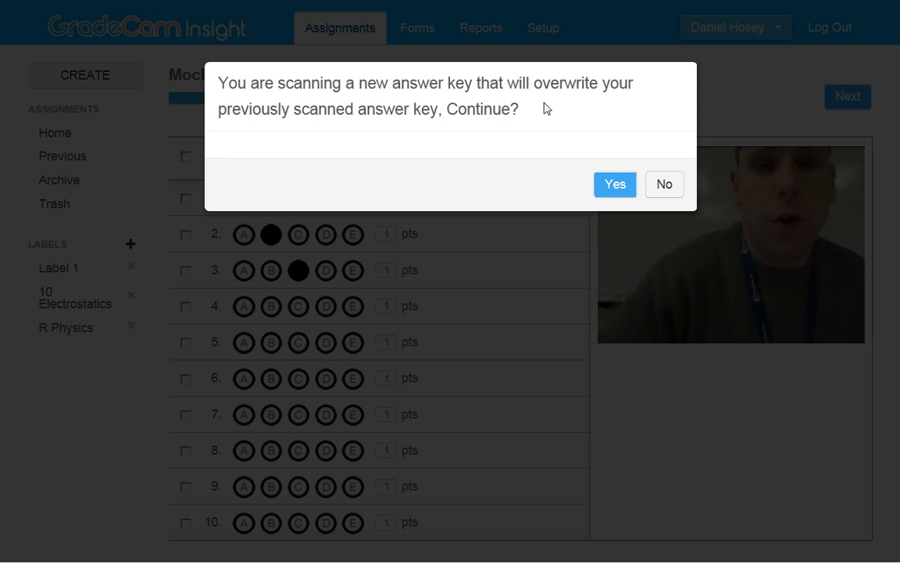
pyautogui.click(613, 189)
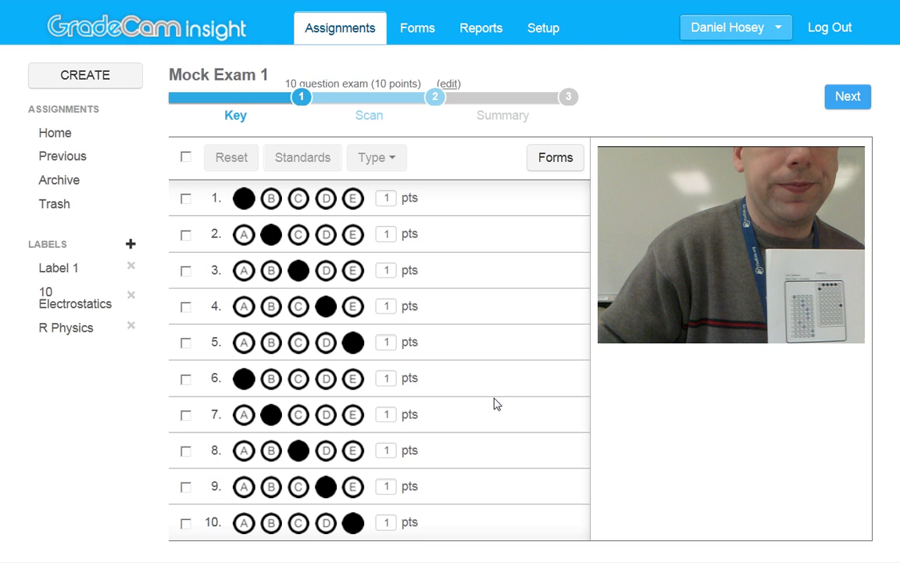
# Scan Mock Class 1's answer sheets for Mock Exam 1, partly in Student View, clearing the displayed results and leaving that view
pyautogui.click(376, 125)
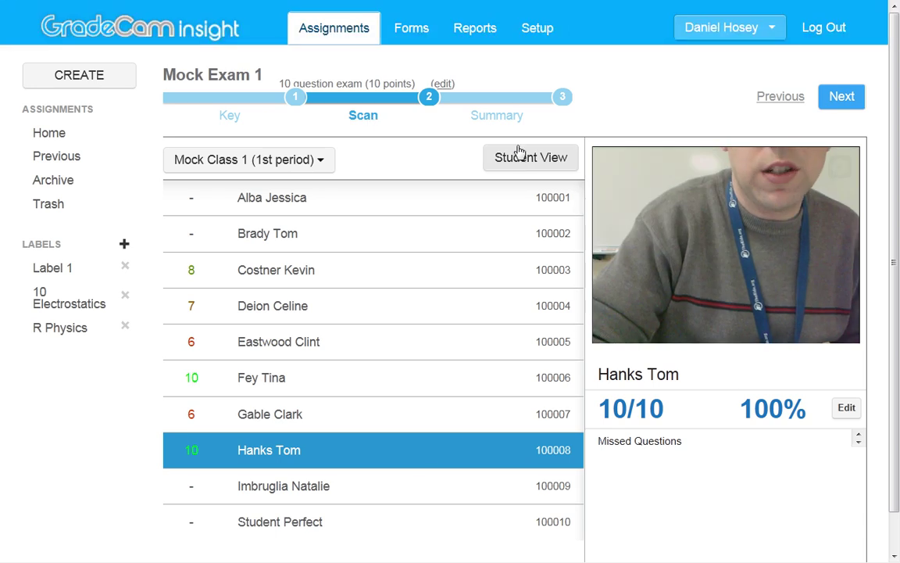
pyautogui.click(518, 161)
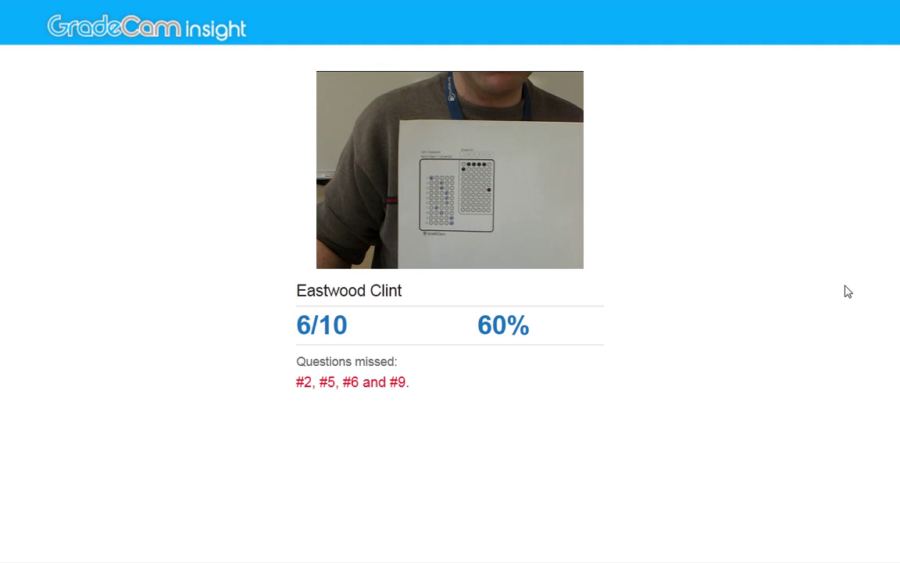
pyautogui.press('space')
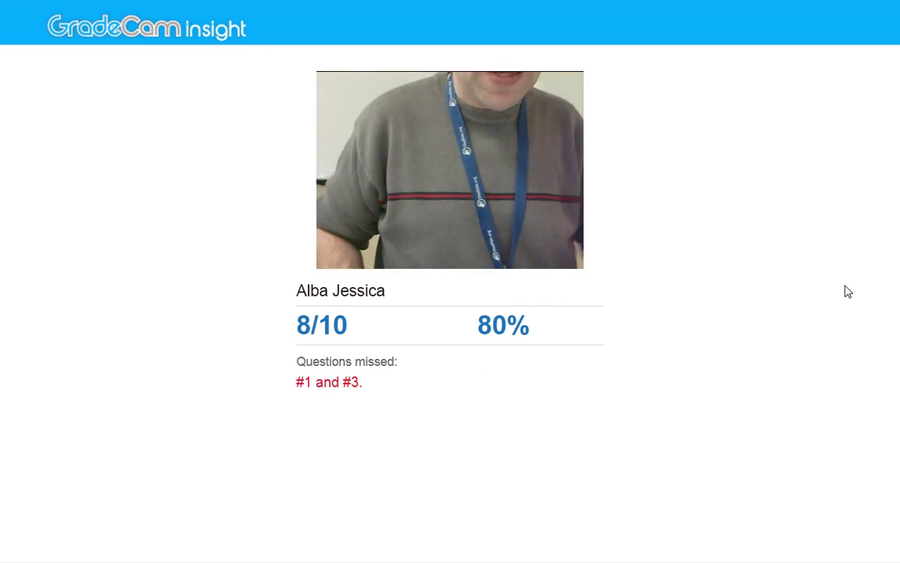
pyautogui.press('space')
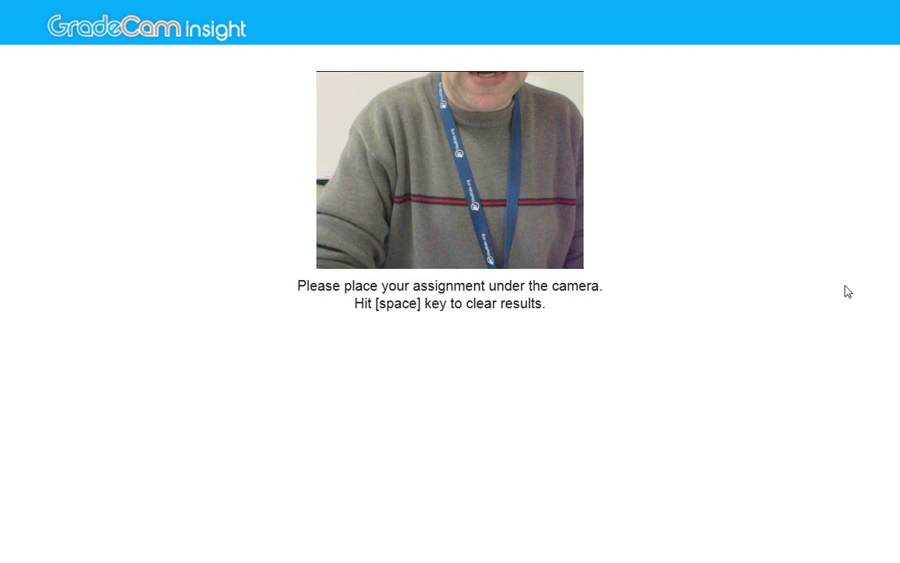
pyautogui.press('Escape')
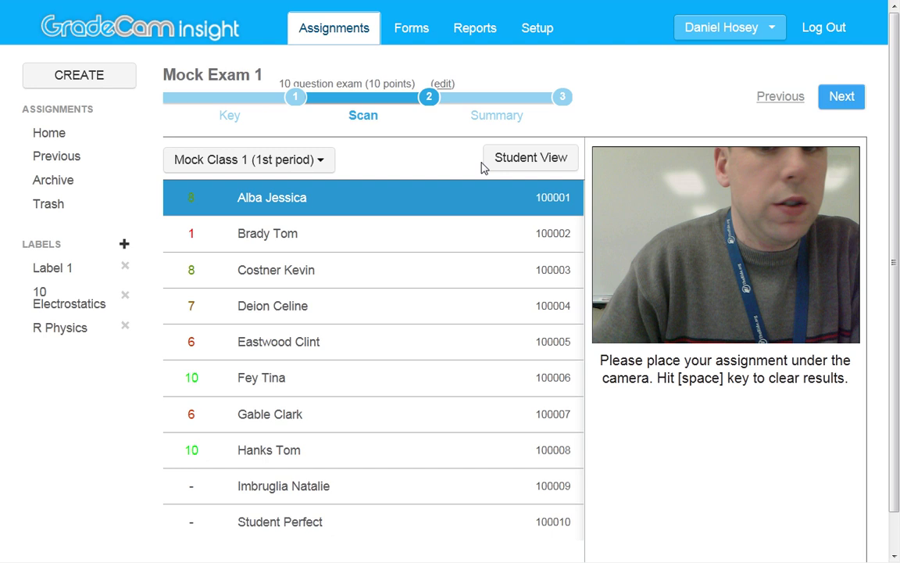
# Open Mock Exam 1's summary and examine the item analysis charts showing how students answered each question
pyautogui.click(502, 125)
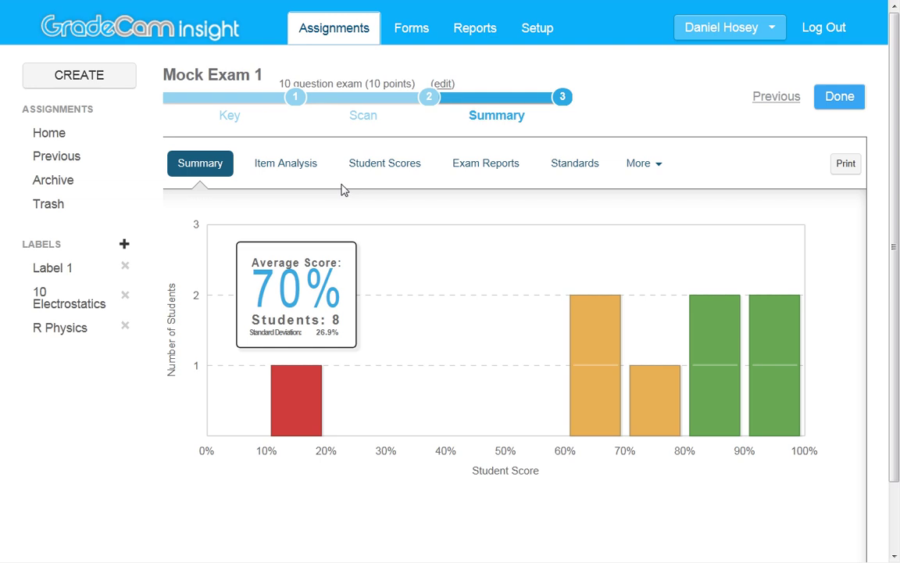
pyautogui.click(295, 170)
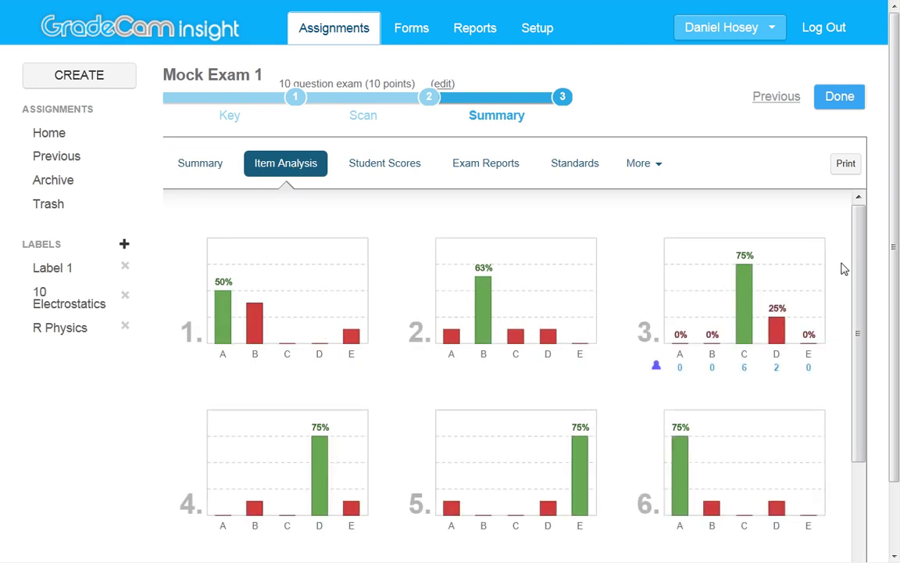
pyautogui.moveTo(860, 264); pyautogui.dragTo(862, 279)
pyautogui.moveTo(823, 301)
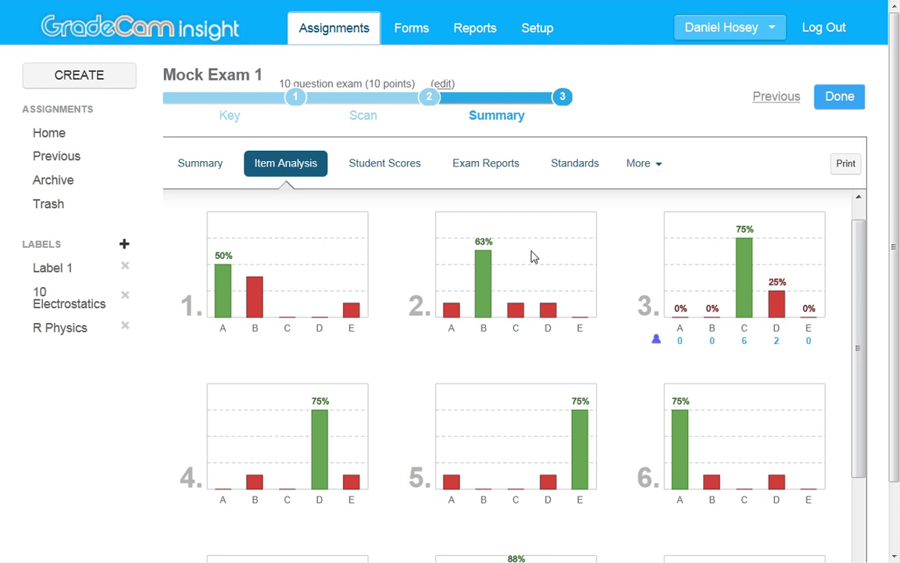
pyautogui.moveTo(386, 211)
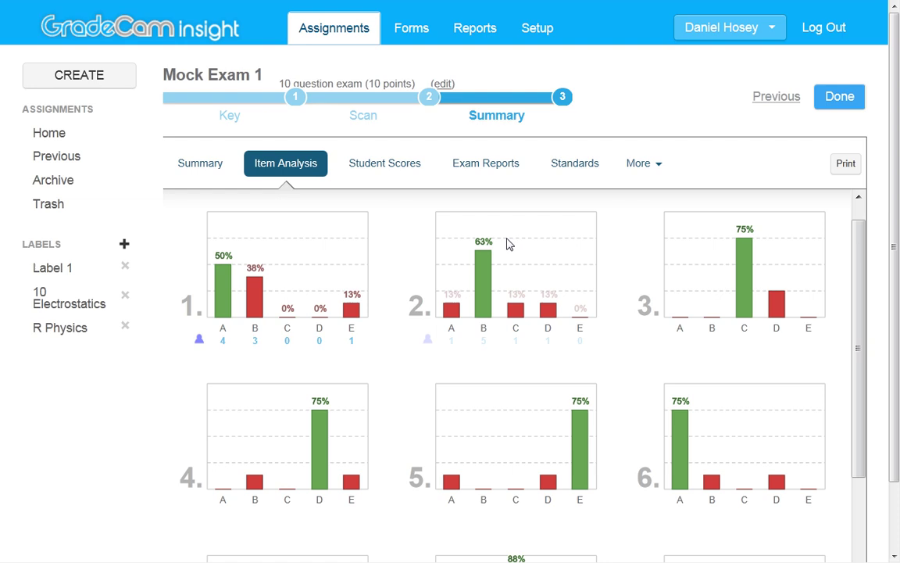
# Review Mock Exam 1's item analysis, student scores, exam reports and standards, ending on the overall score summary
pyautogui.moveTo(862, 301); pyautogui.dragTo(862, 282)
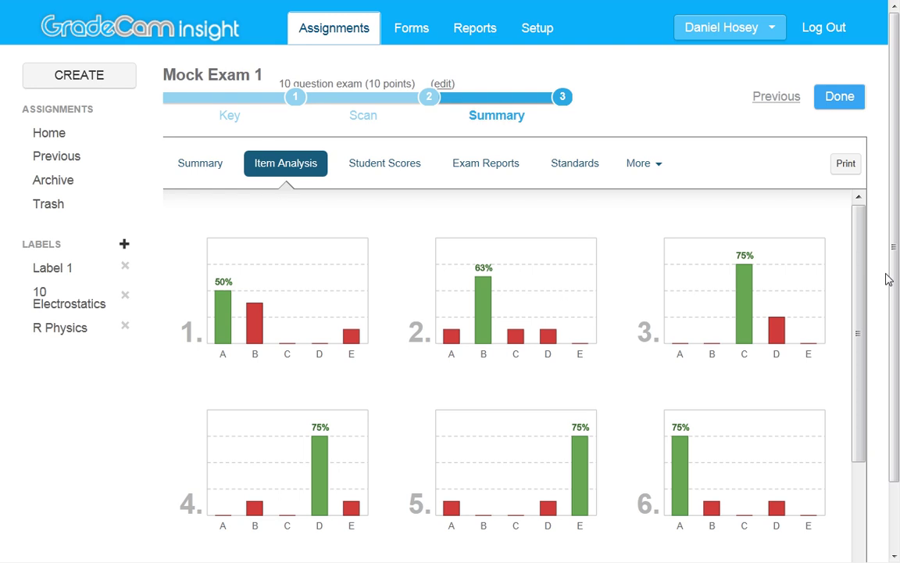
pyautogui.click(492, 169)
pyautogui.click(402, 172)
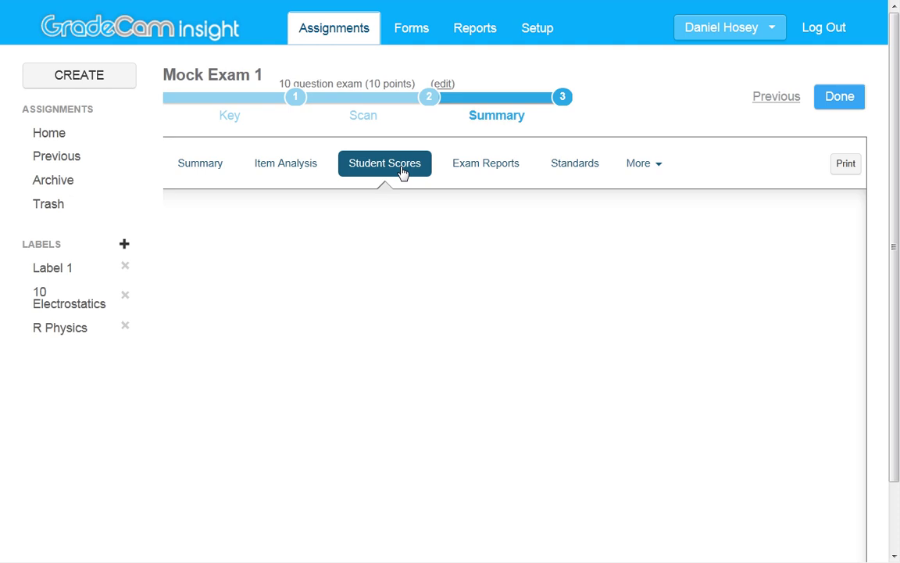
pyautogui.click(478, 170)
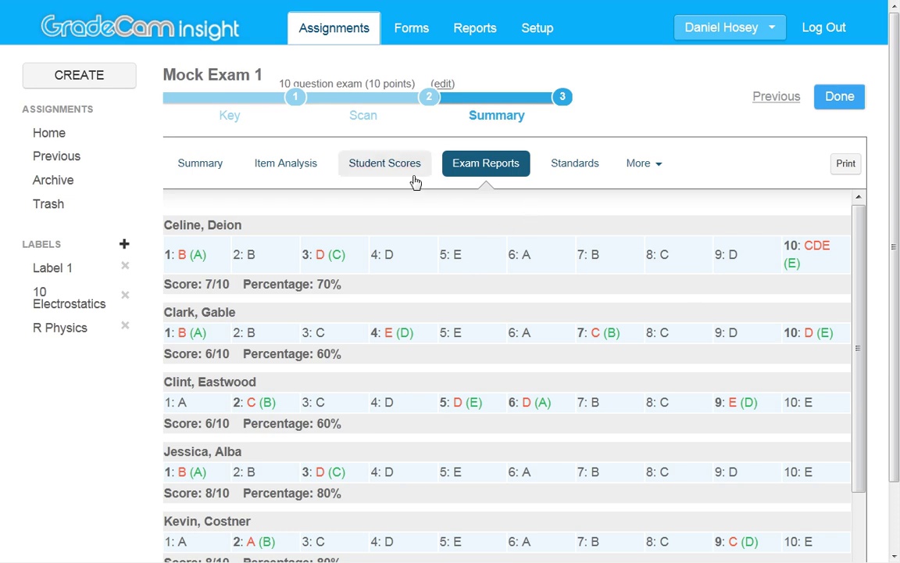
pyautogui.click(579, 170)
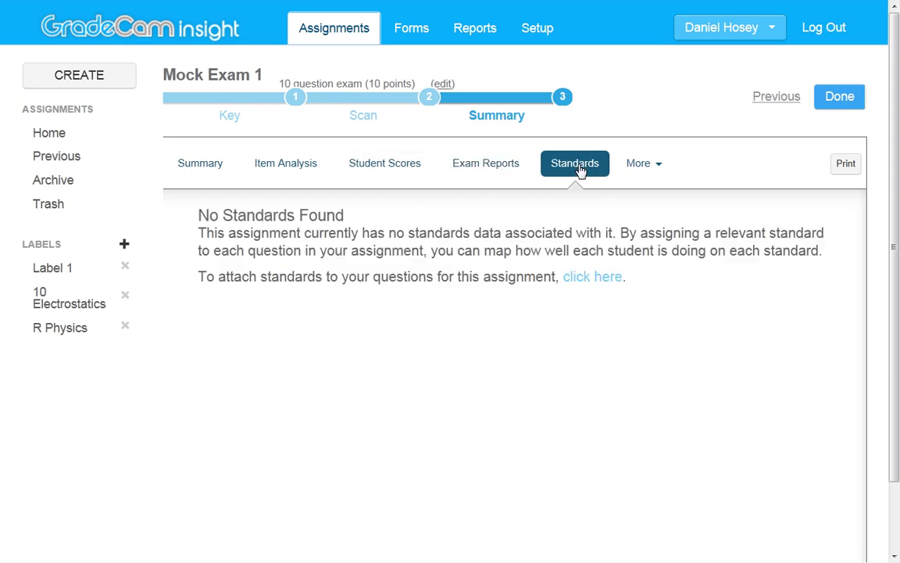
pyautogui.click(484, 165)
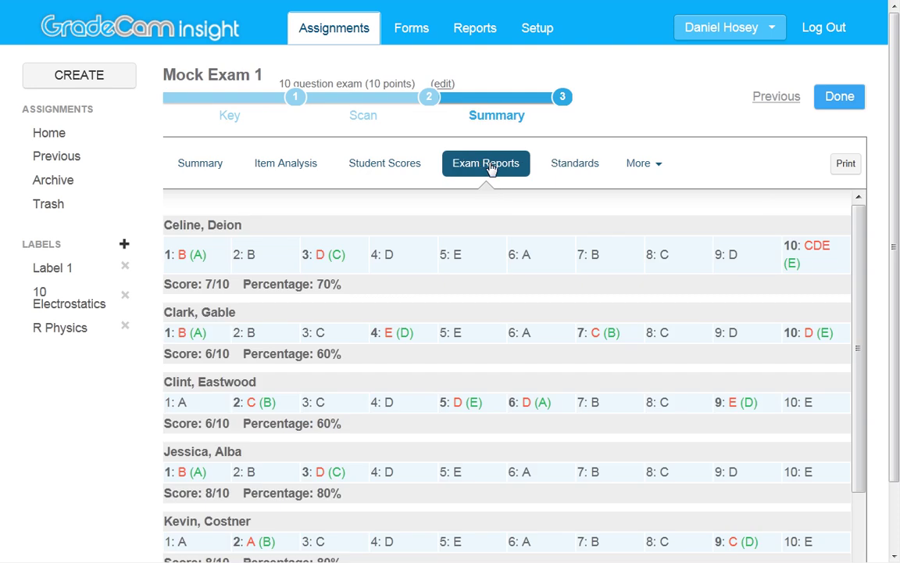
pyautogui.click(303, 171)
pyautogui.click(192, 170)
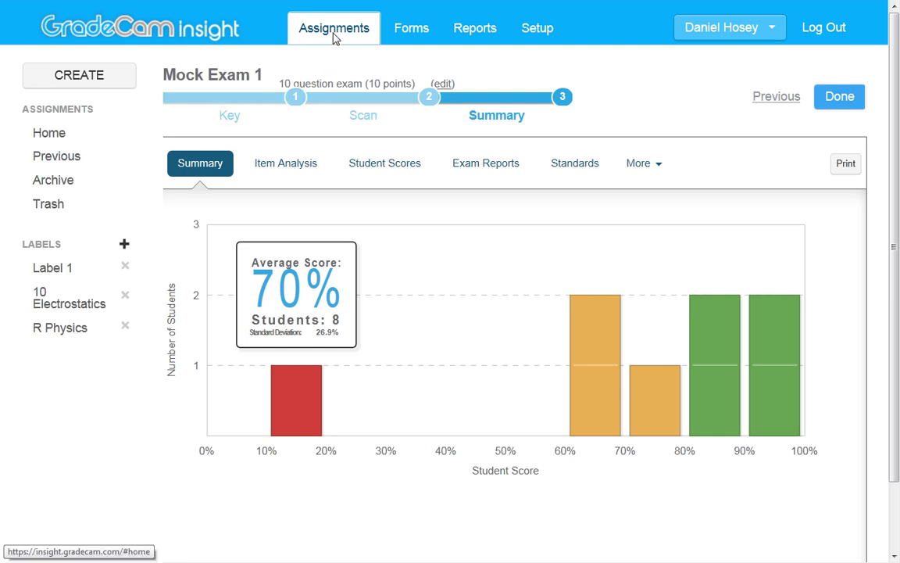
# Reopen Mock Exam 1's key, change question 1's correct answer to B only, and continue to scanning so earlier scans are regraded
pyautogui.click(303, 35)
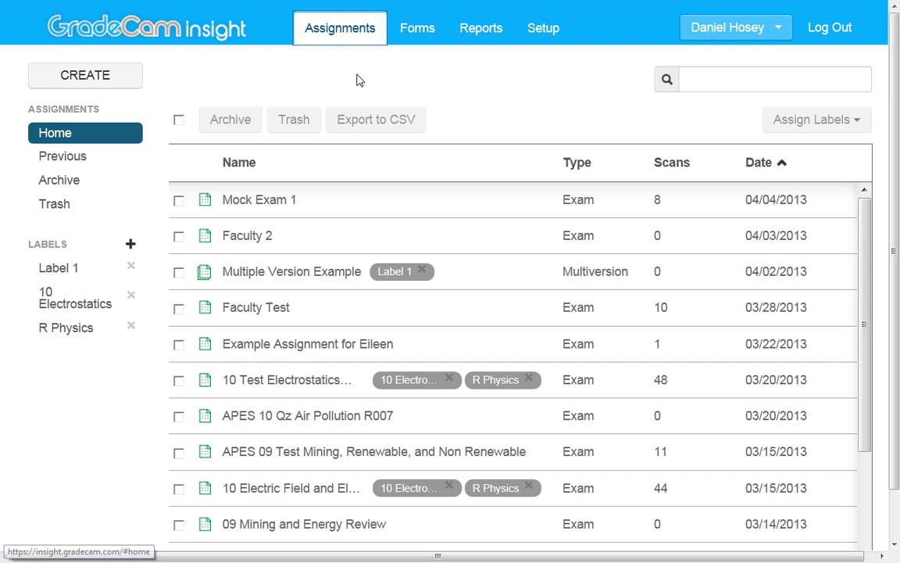
pyautogui.click(344, 37)
pyautogui.click(272, 209)
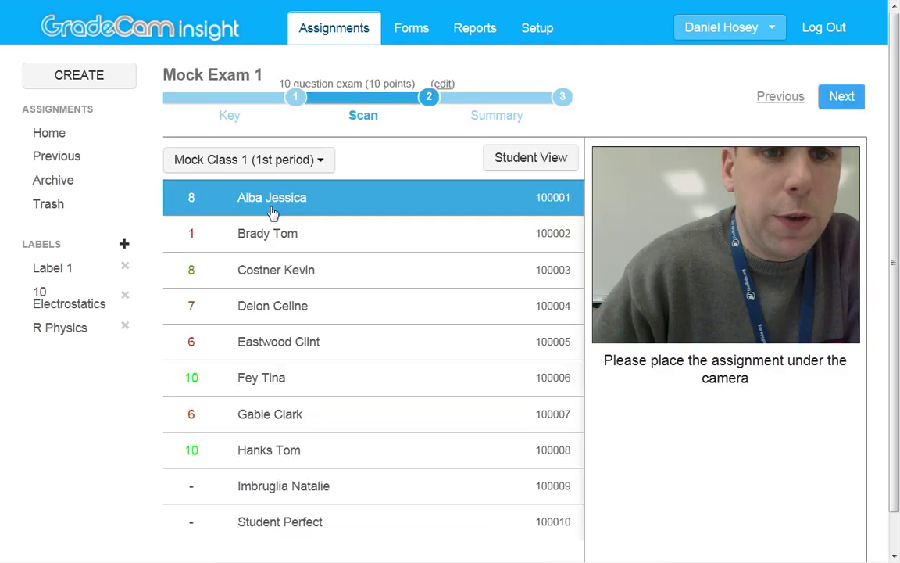
pyautogui.click(227, 118)
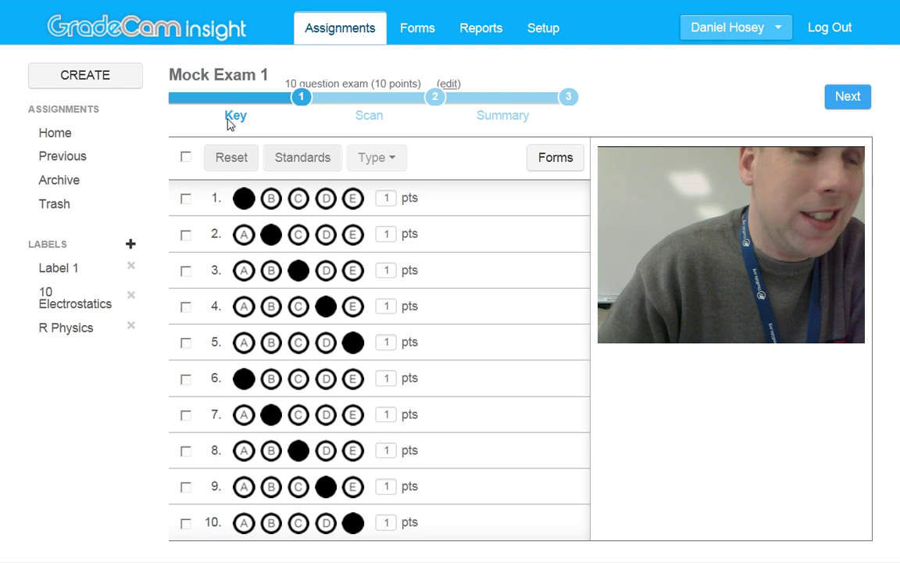
pyautogui.click(271, 200)
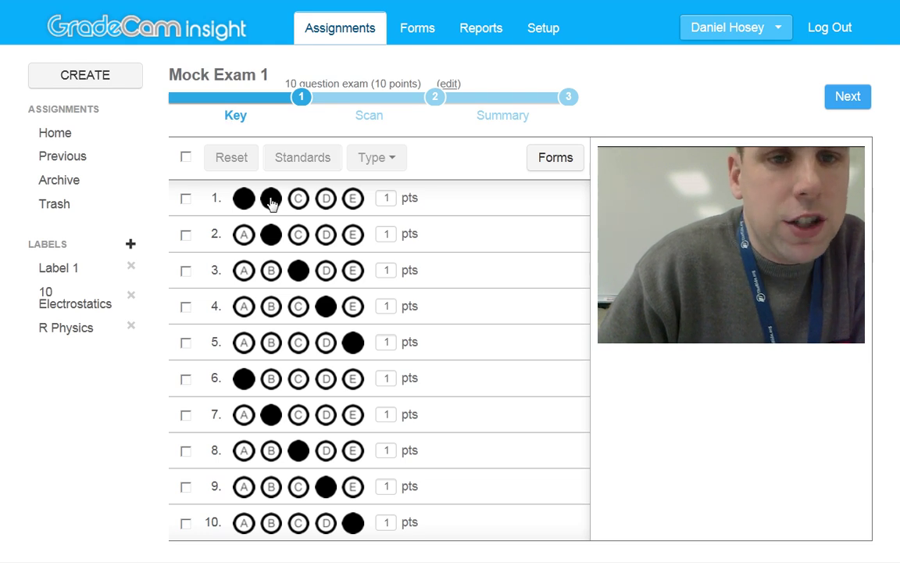
pyautogui.click(243, 198)
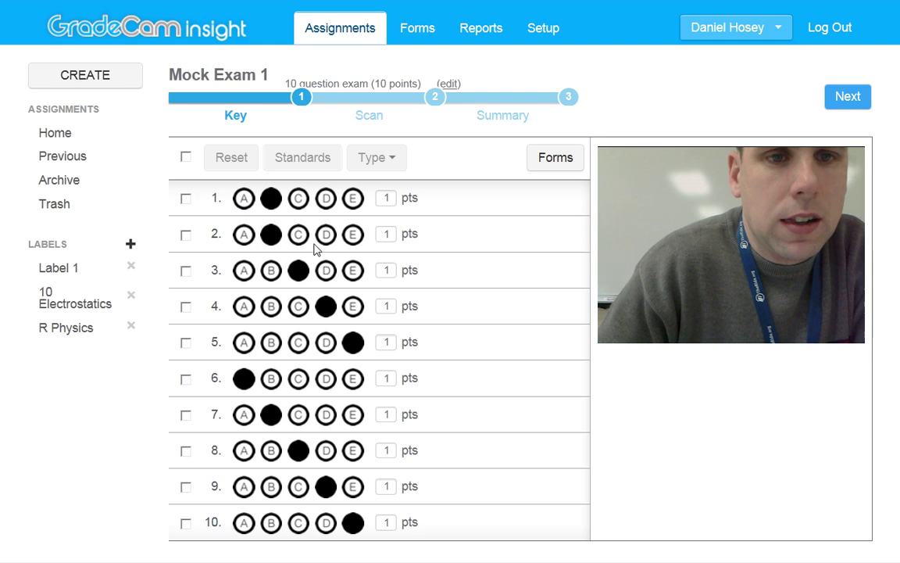
pyautogui.click(850, 97)
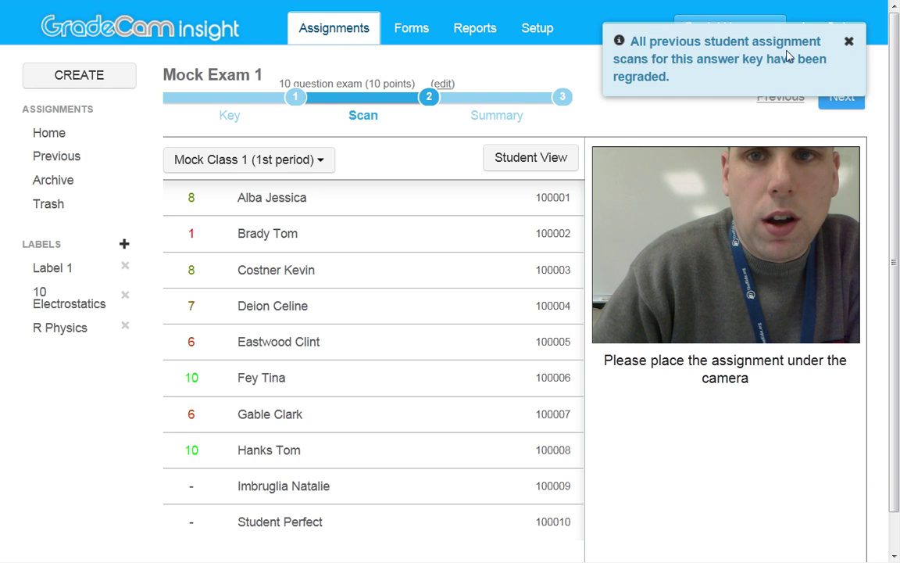
pyautogui.click(372, 195)
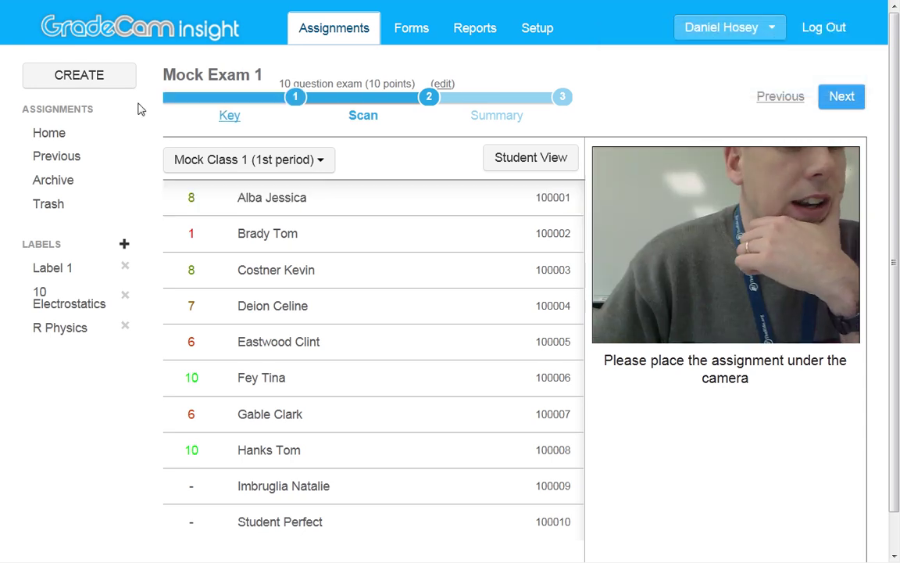
# Return to the assignments home list and try to add a label named Label 1
pyautogui.click(53, 136)
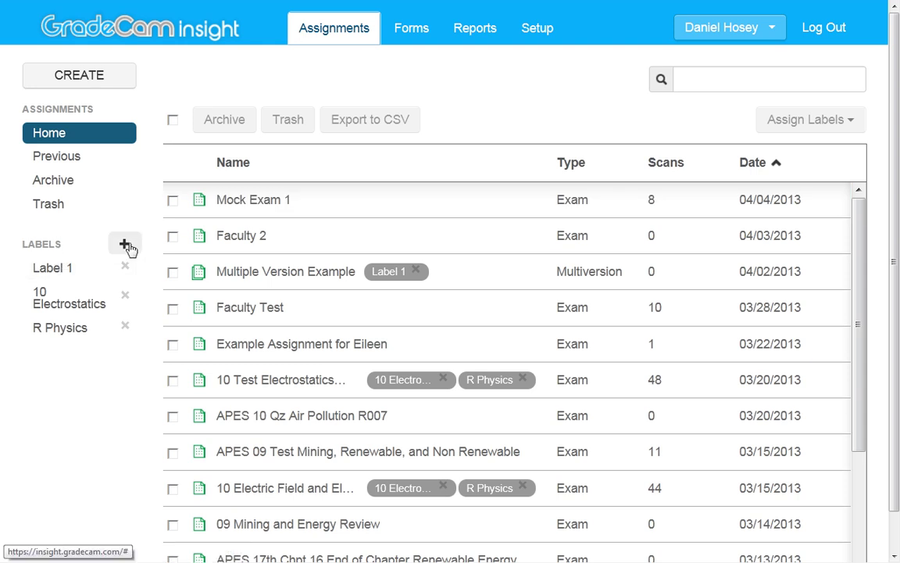
pyautogui.click(125, 244)
pyautogui.click(74, 358)
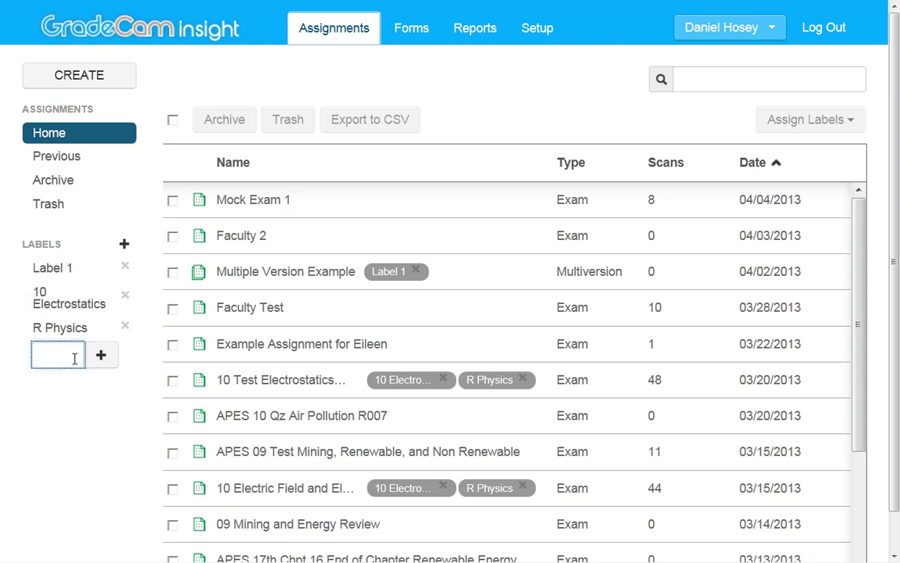
pyautogui.press('BackSpace')
pyautogui.write('LABEL')
pyautogui.press('BackSpace')
pyautogui.press('BackSpace')
pyautogui.press('BackSpace')
pyautogui.press('BackSpace')
pyautogui.write('abel 1')
pyautogui.press('Return')
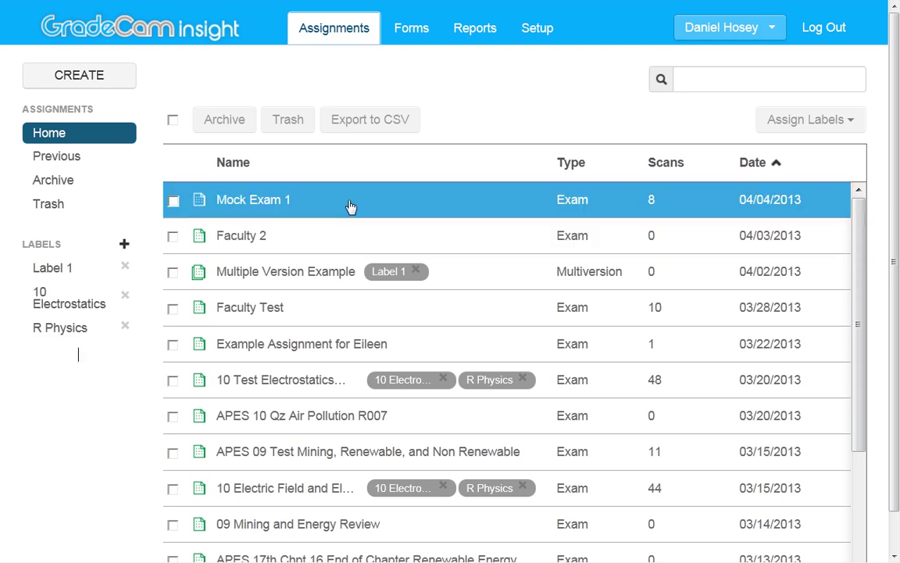
# Assign Label 1 to Mock Exam 1 in the home list and show only the assignments carrying that label
pyautogui.click(350, 205)
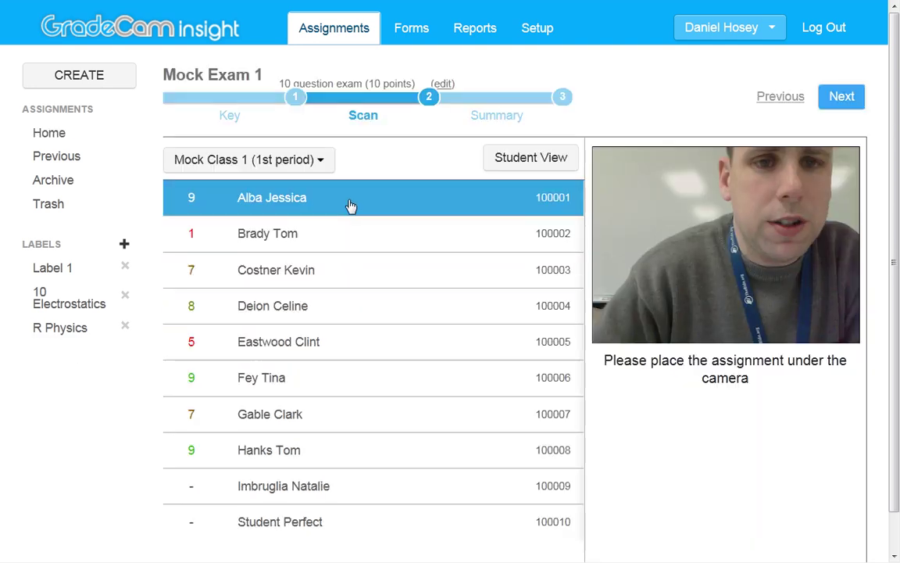
pyautogui.click(72, 138)
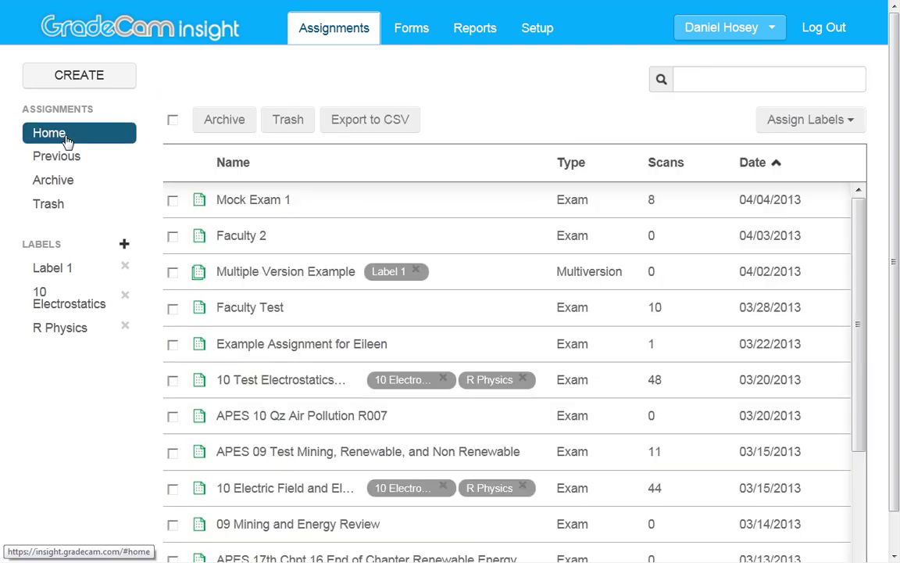
pyautogui.click(173, 201)
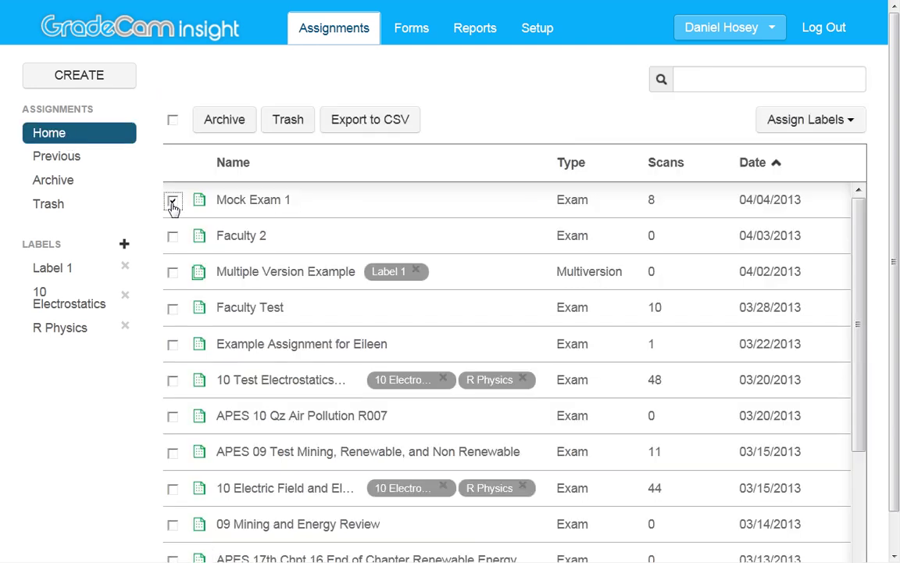
pyautogui.click(846, 125)
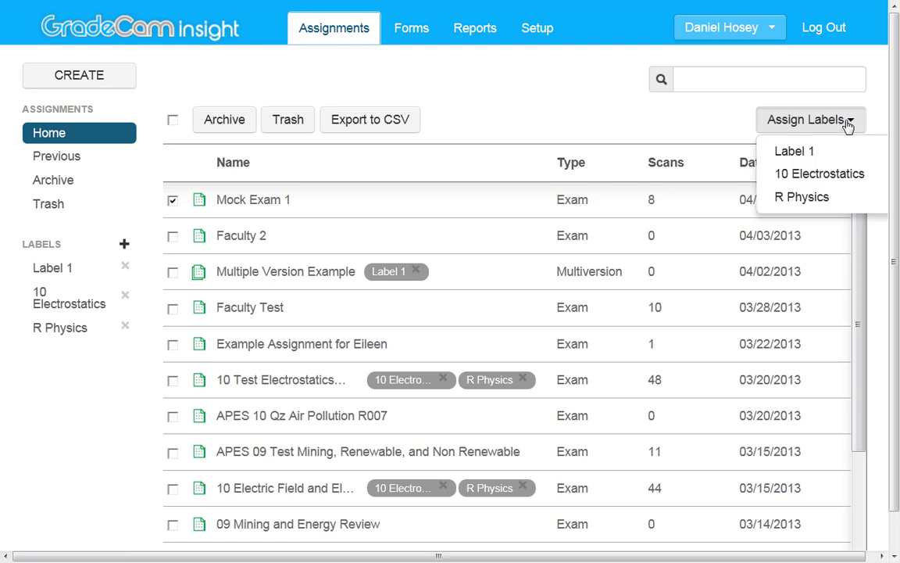
pyautogui.click(836, 153)
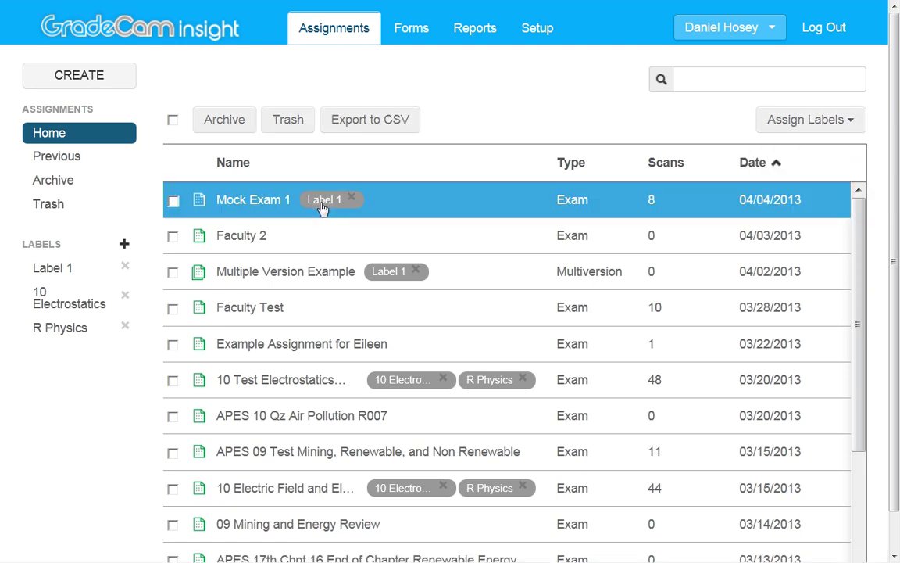
pyautogui.click(50, 268)
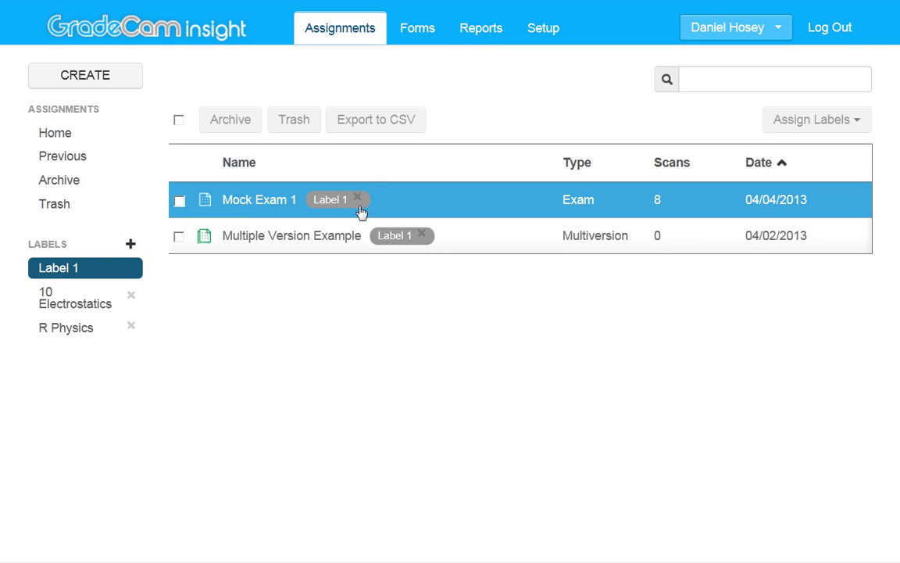
# From the full assignment list, export Mock Exam 1 to CSV, open the file in Excel, and glance at the tutorial outline slide
pyautogui.click(68, 135)
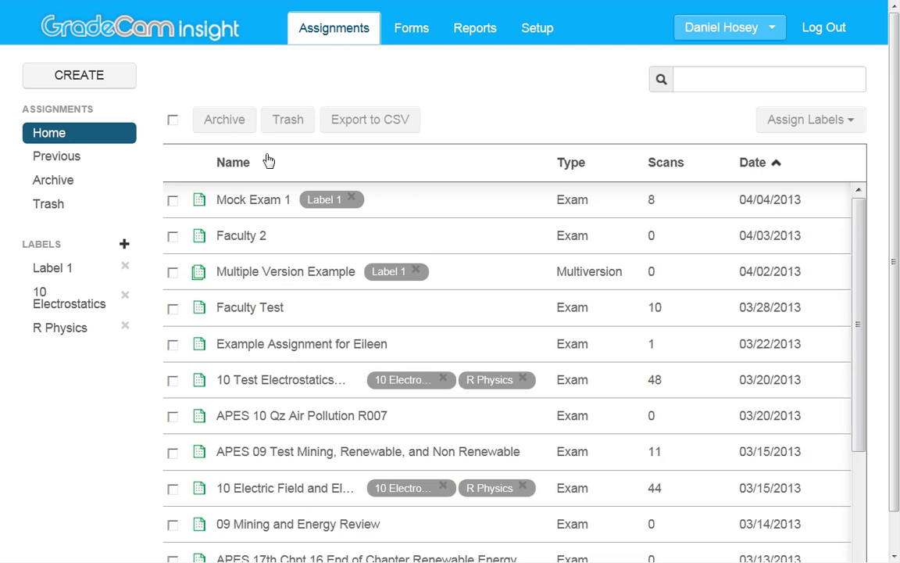
pyautogui.click(173, 200)
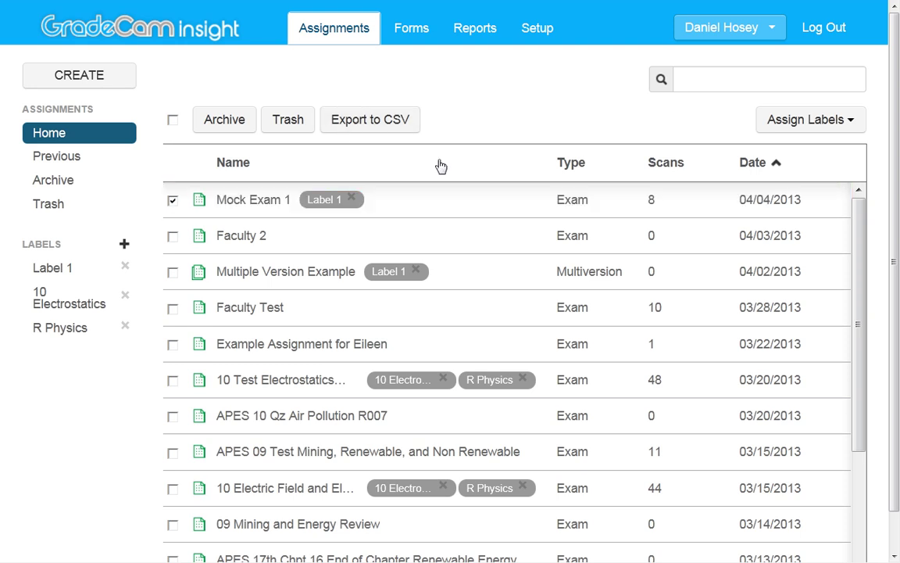
pyautogui.click(375, 124)
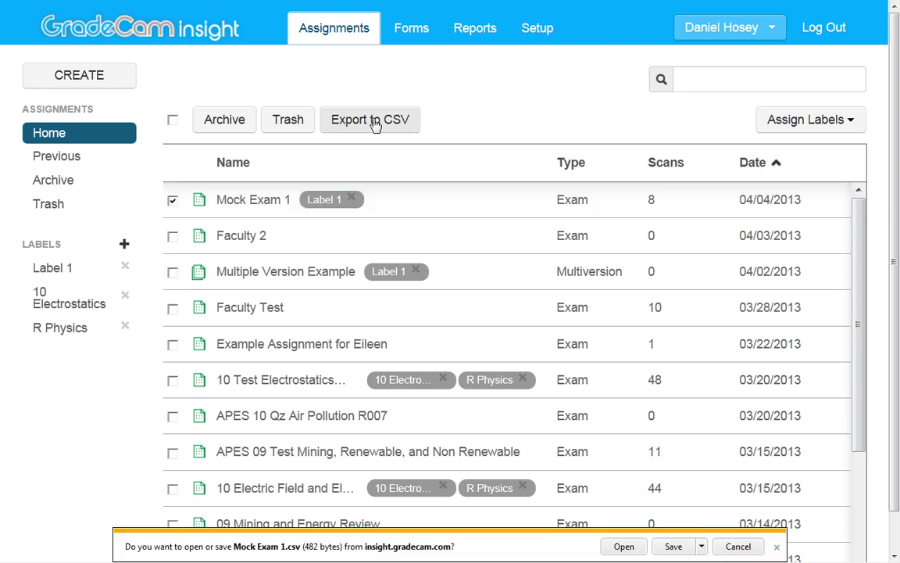
pyautogui.click(617, 546)
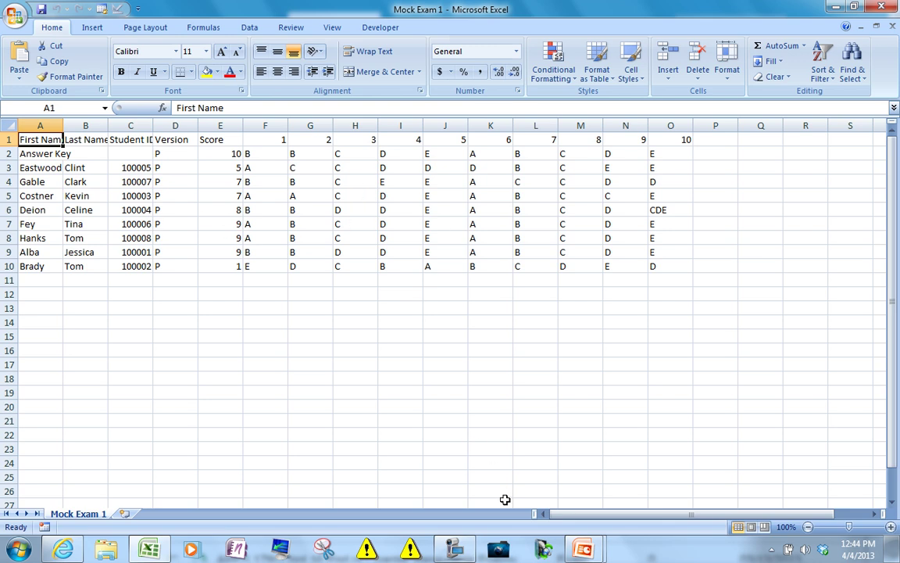
pyautogui.moveTo(588, 549)
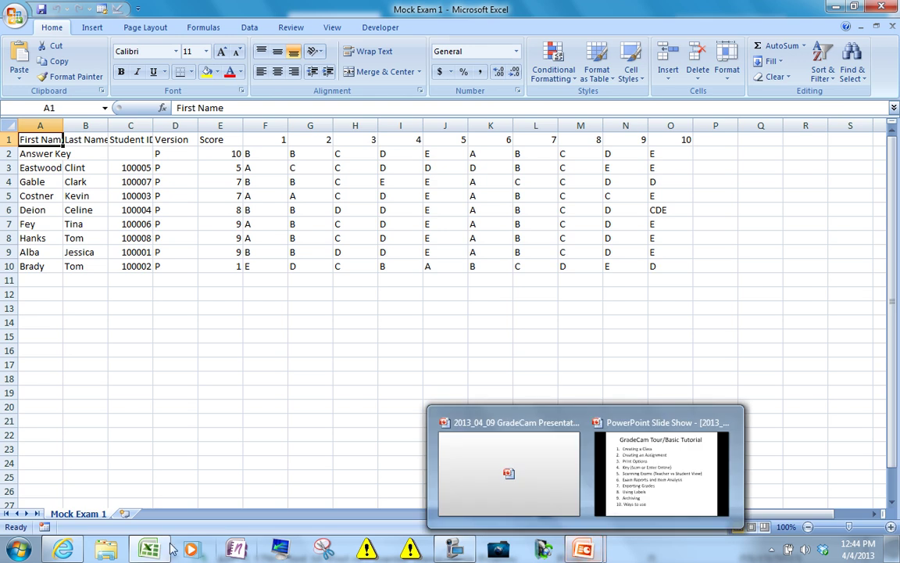
pyautogui.click(664, 484)
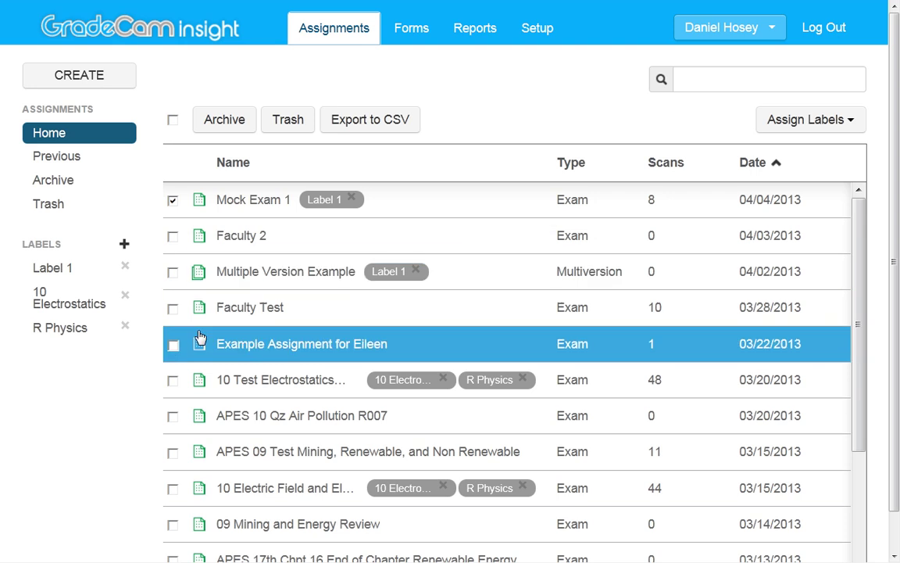
# Archive only the example assignment dated 03/22/2013, leaving Mock Exam 1 out of the selection
pyautogui.click(173, 344)
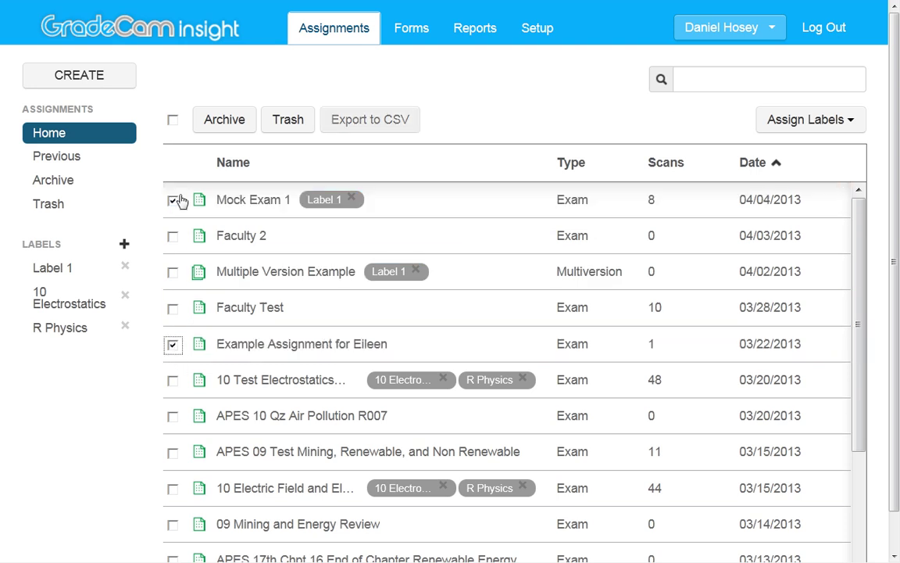
pyautogui.click(173, 200)
pyautogui.click(220, 121)
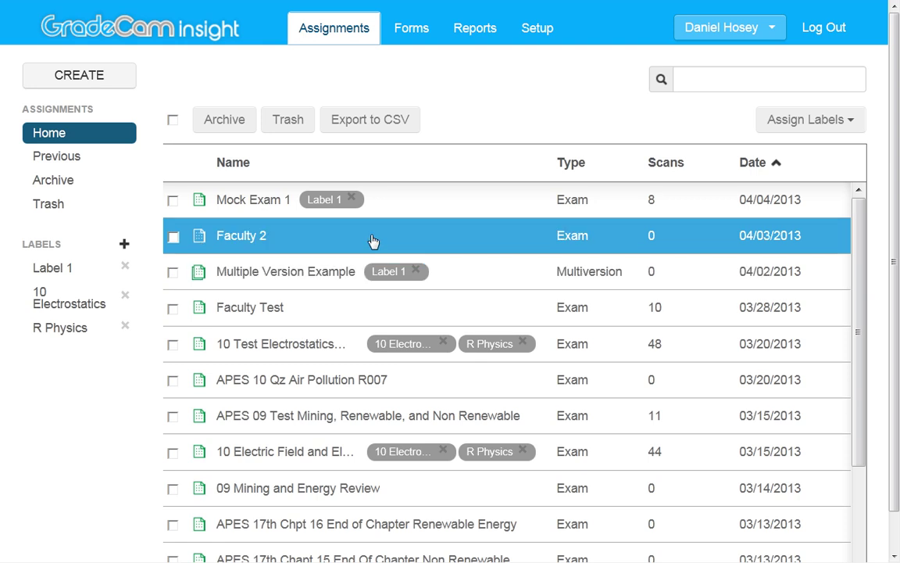
# Switch to the PowerPoint slide show and present the Ways to use GradeCam slide
pyautogui.hotkey('alt', 'Tab')
pyautogui.click(513, 269)
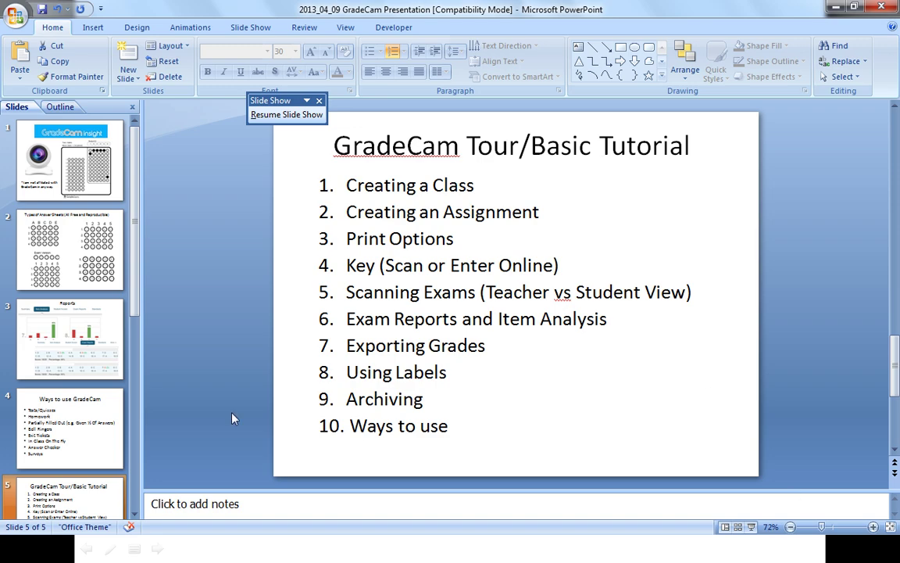
pyautogui.hotkey('alt', 'Tab')
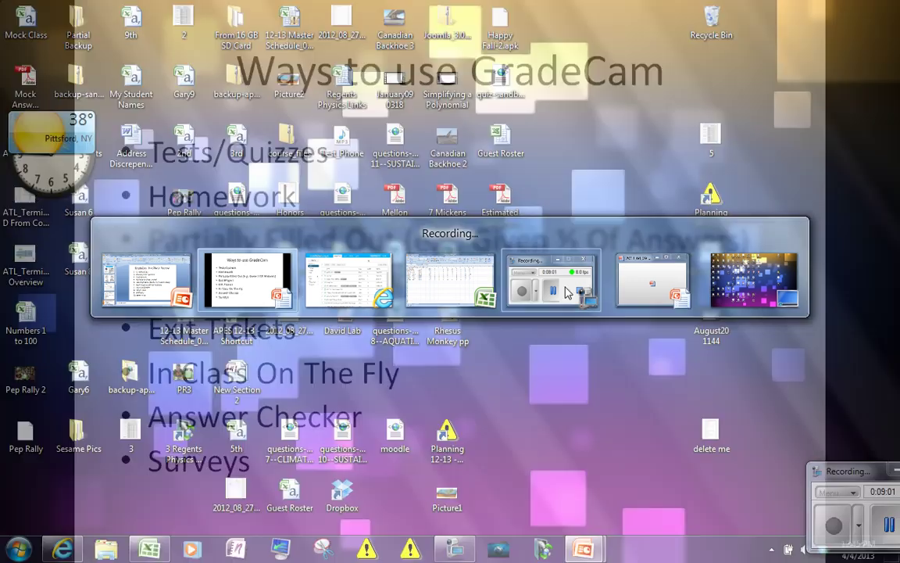
pyautogui.click(567, 291)
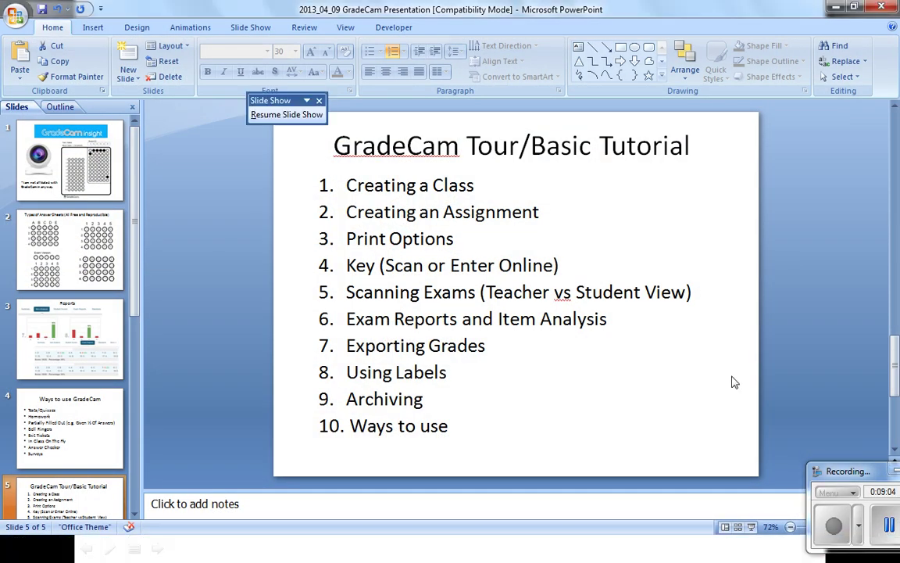
pyautogui.hotkey('alt', 'Tab')
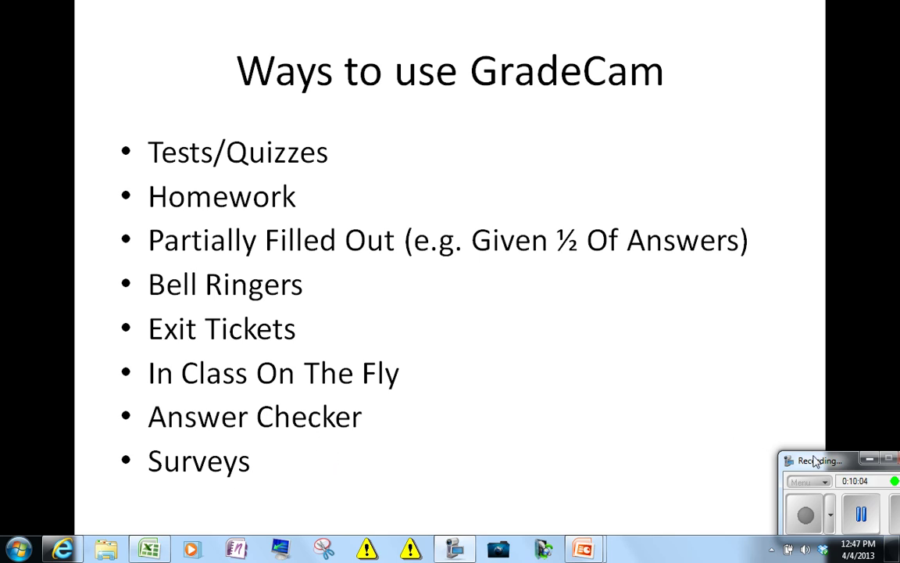
pyautogui.moveTo(814, 461); pyautogui.dragTo(798, 426)
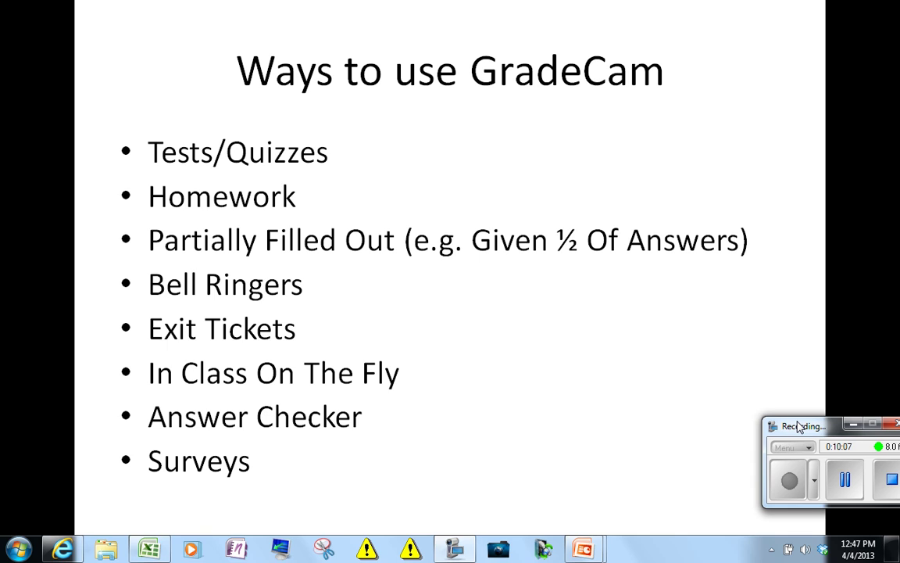